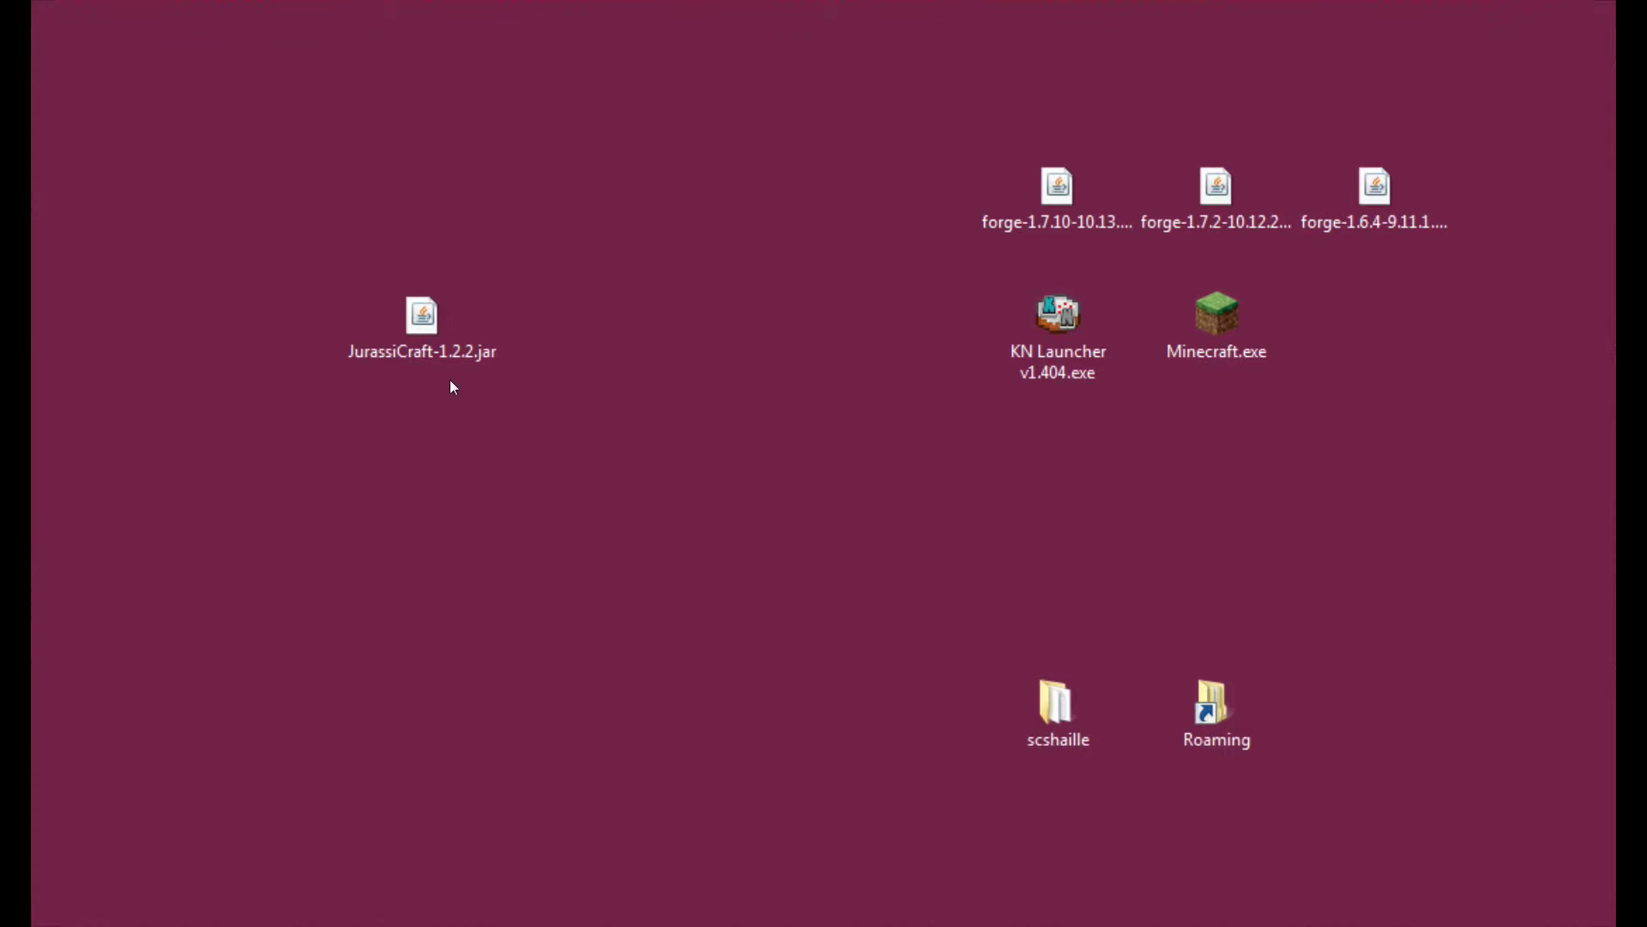
Highlight the pre-release download lines and link on the JurassiCraft page, then clear them.
drag(540, 403, 386, 279)
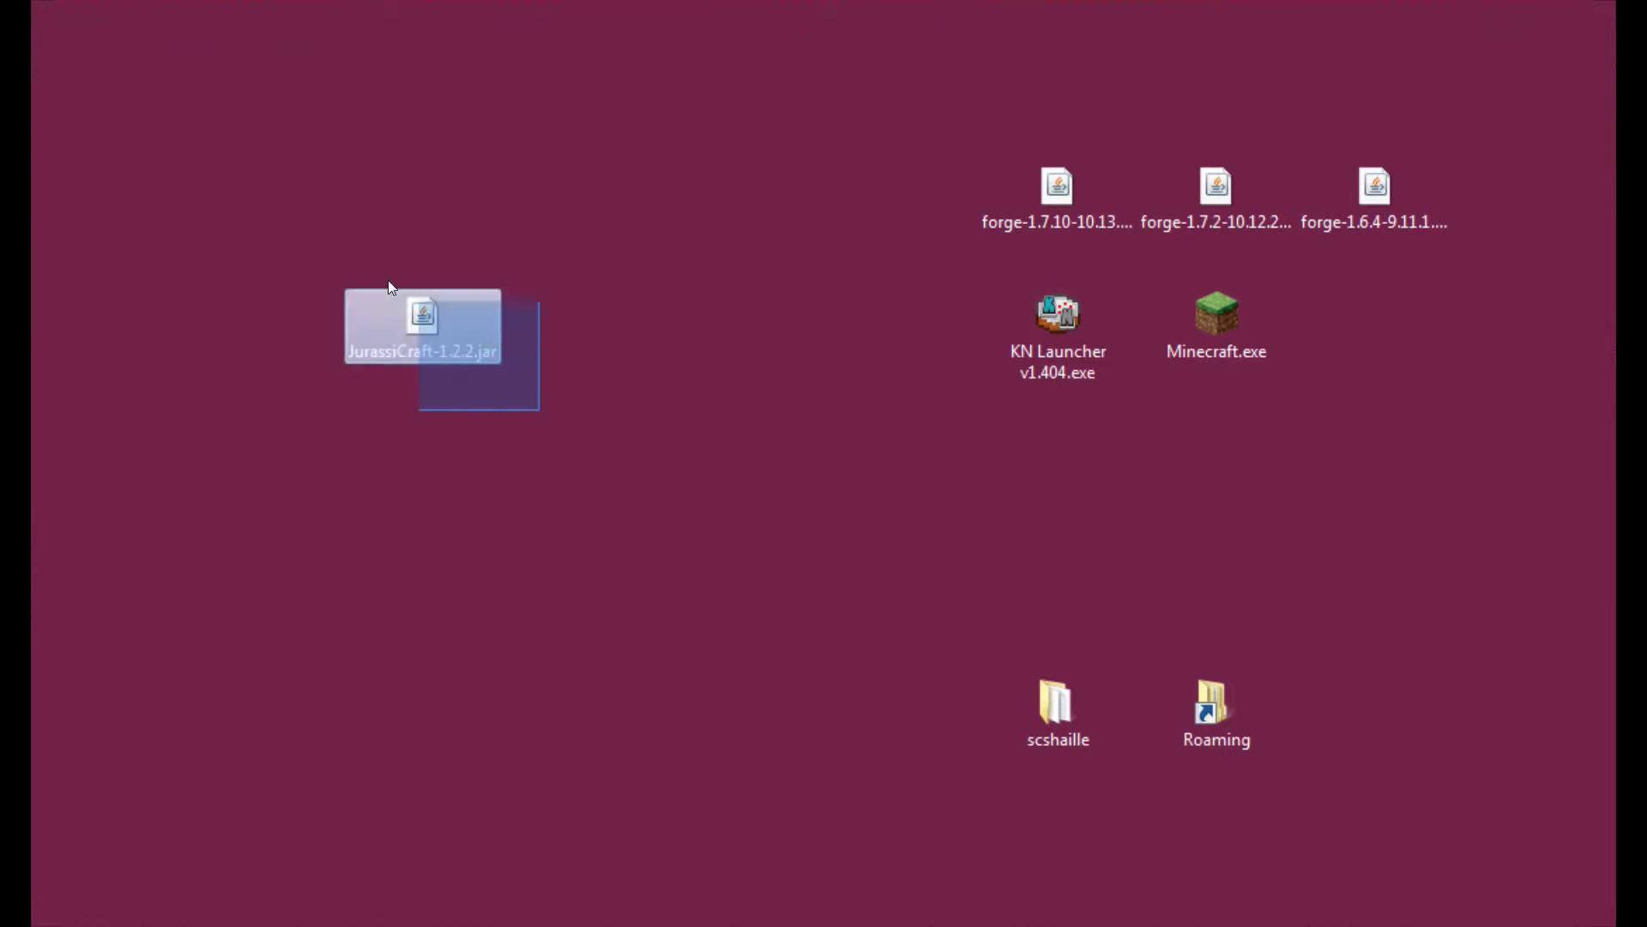
click(727, 685)
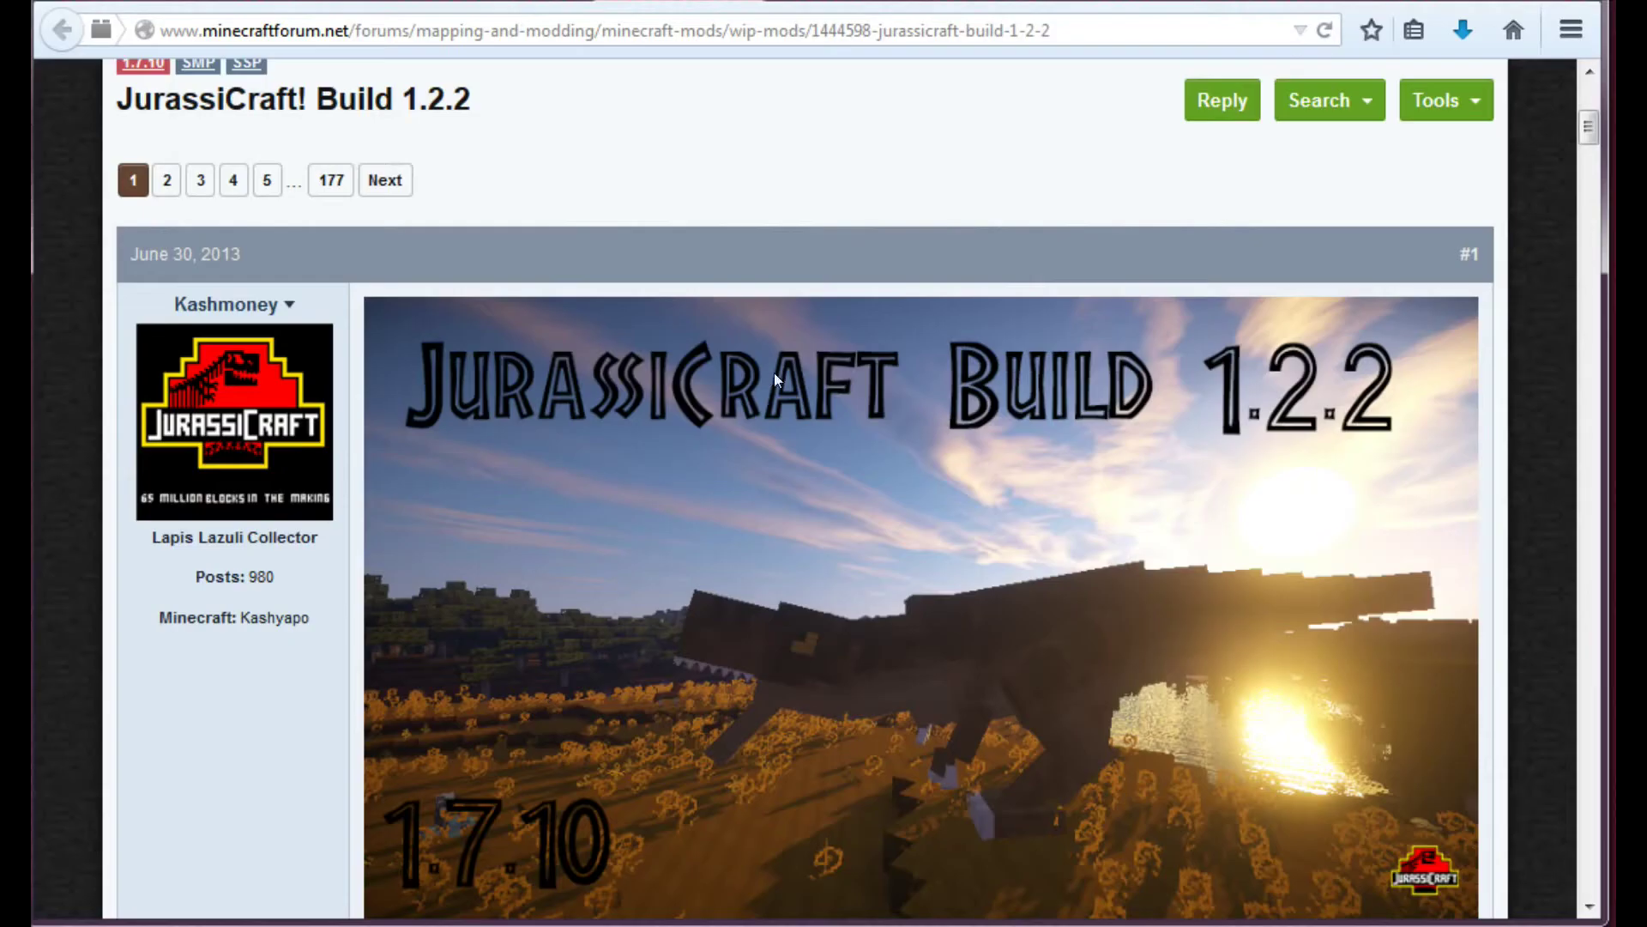
scroll(778, 456, down, 3)
scroll(779, 458, up, 3)
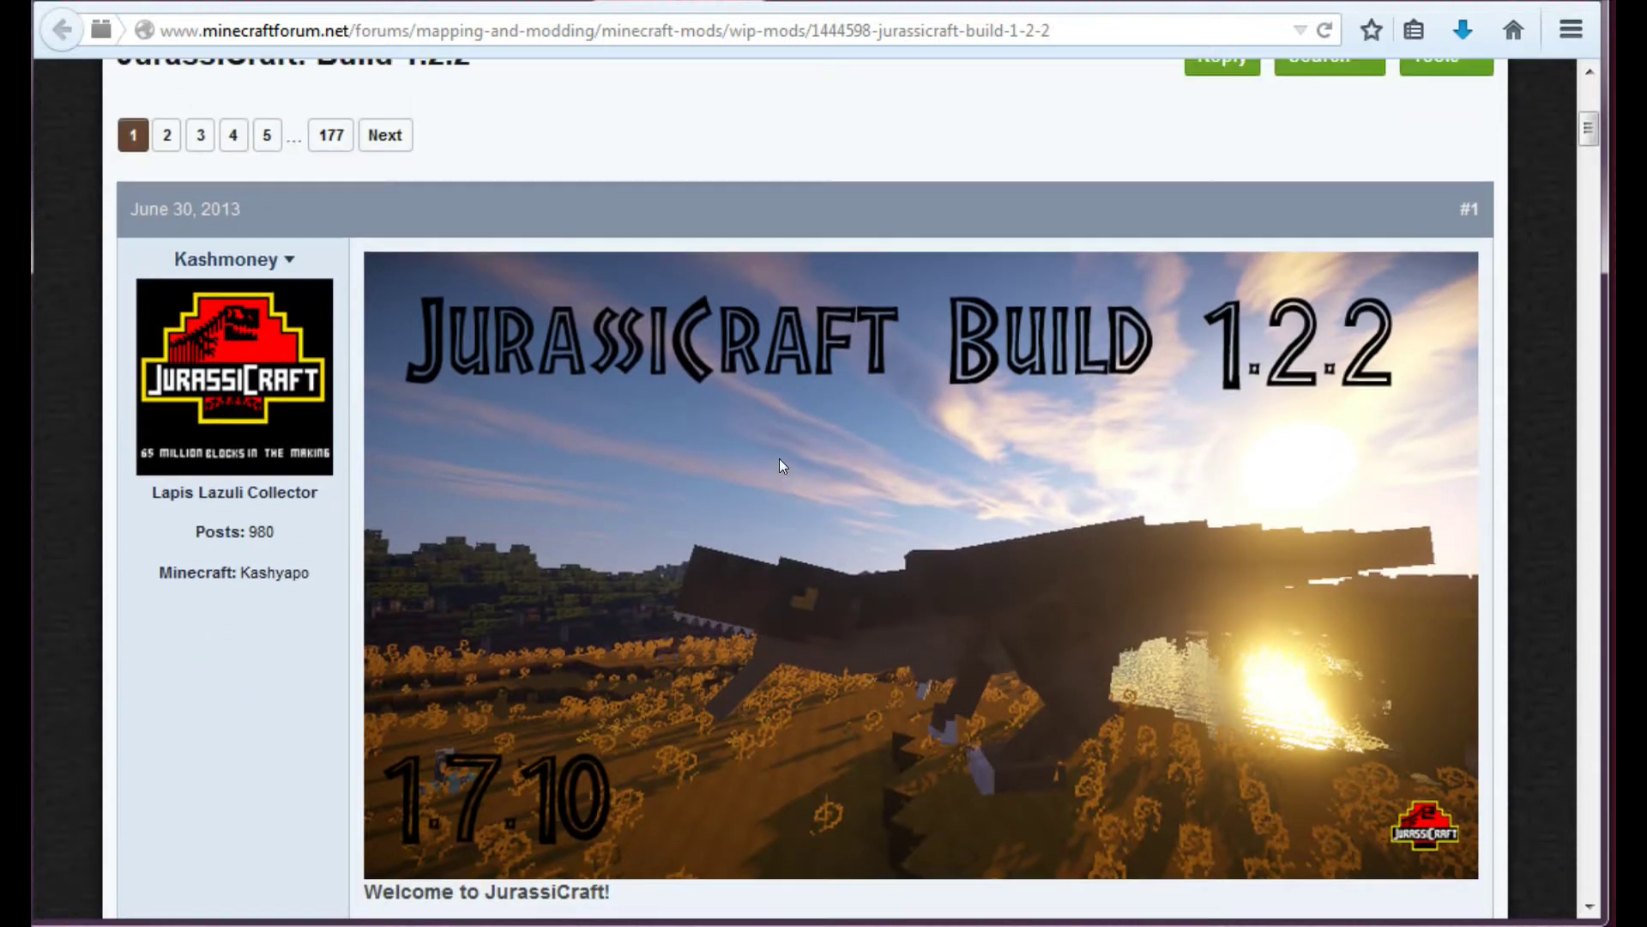
scroll(779, 459, down, 4)
scroll(779, 458, down, 3)
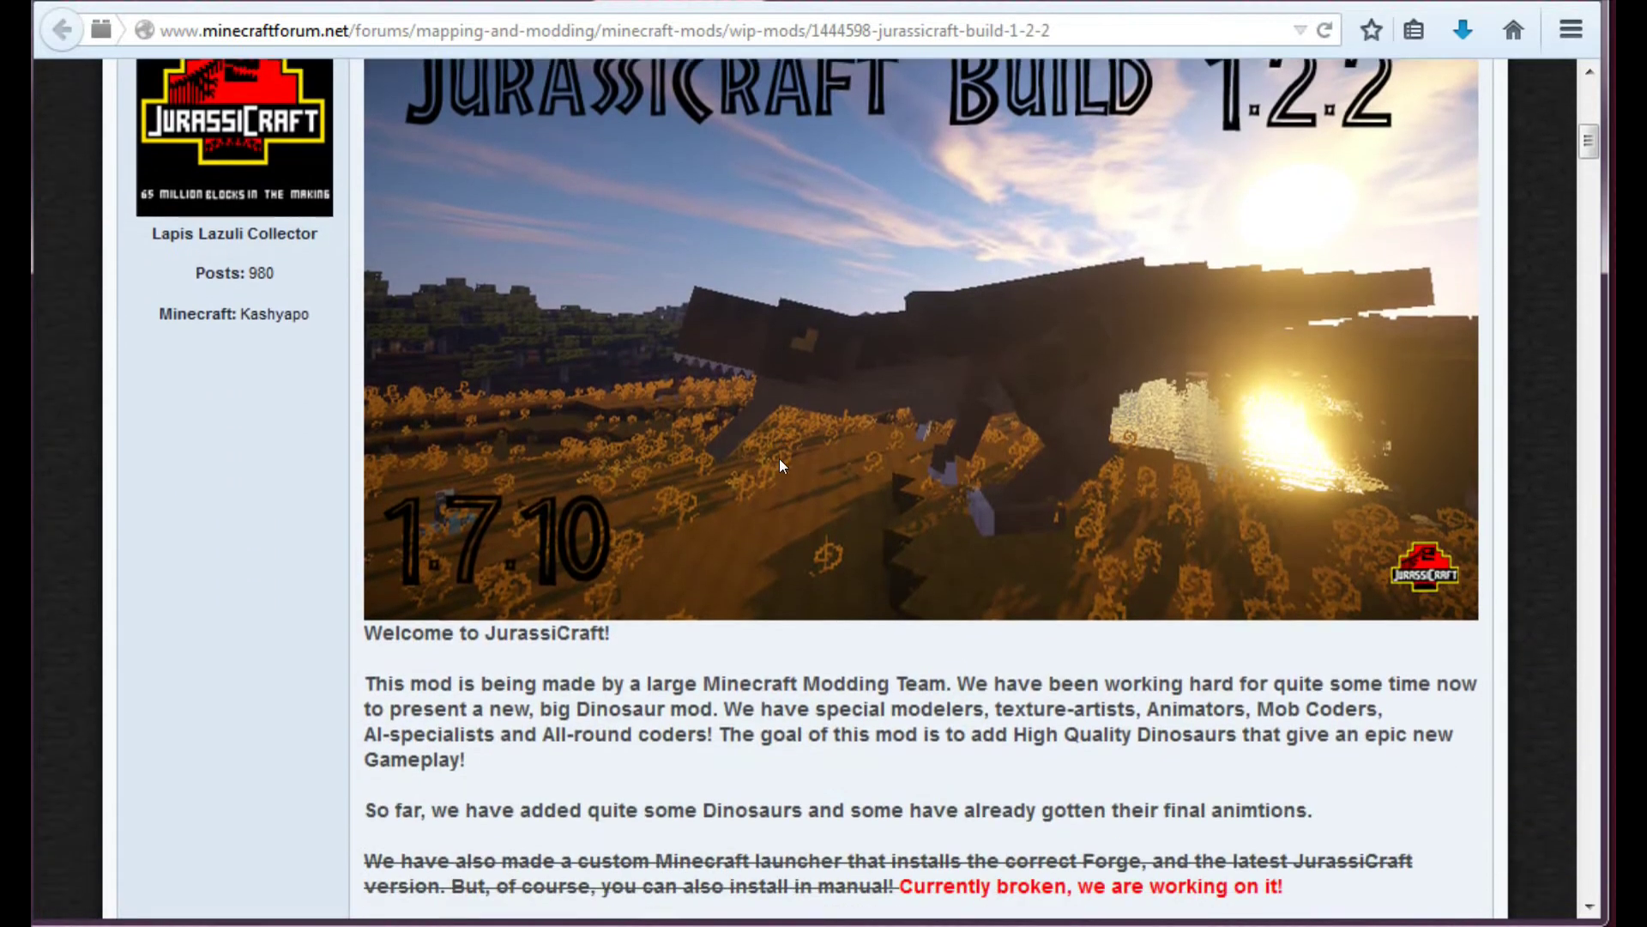
scroll(779, 463, up, 5)
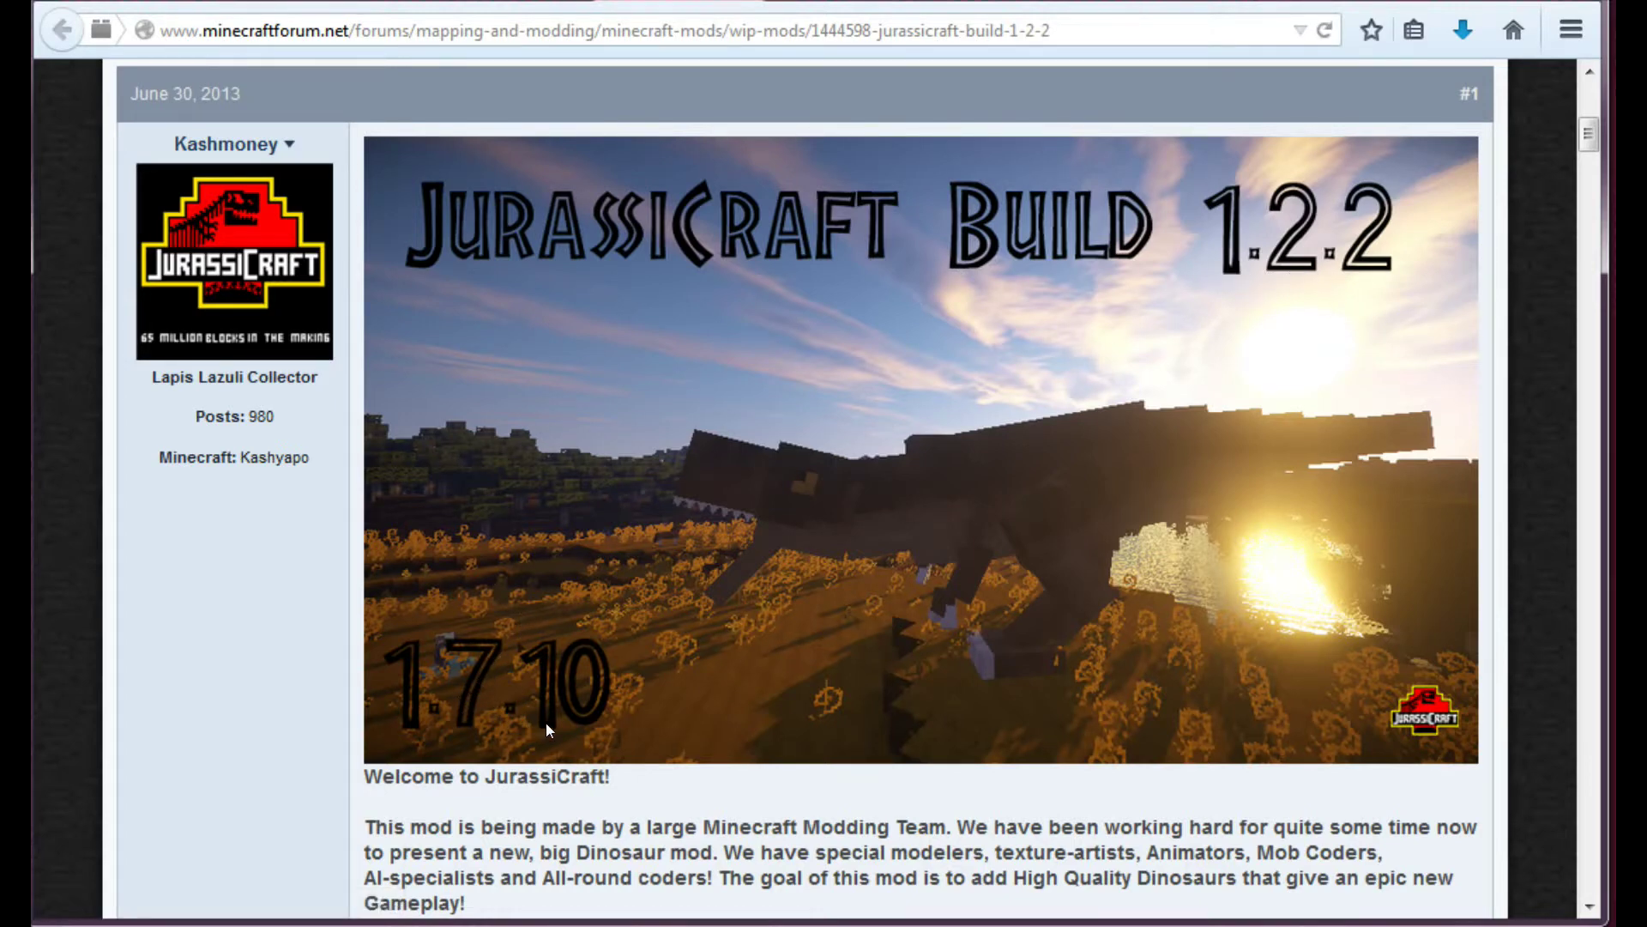
scroll(333, 811, down, 6)
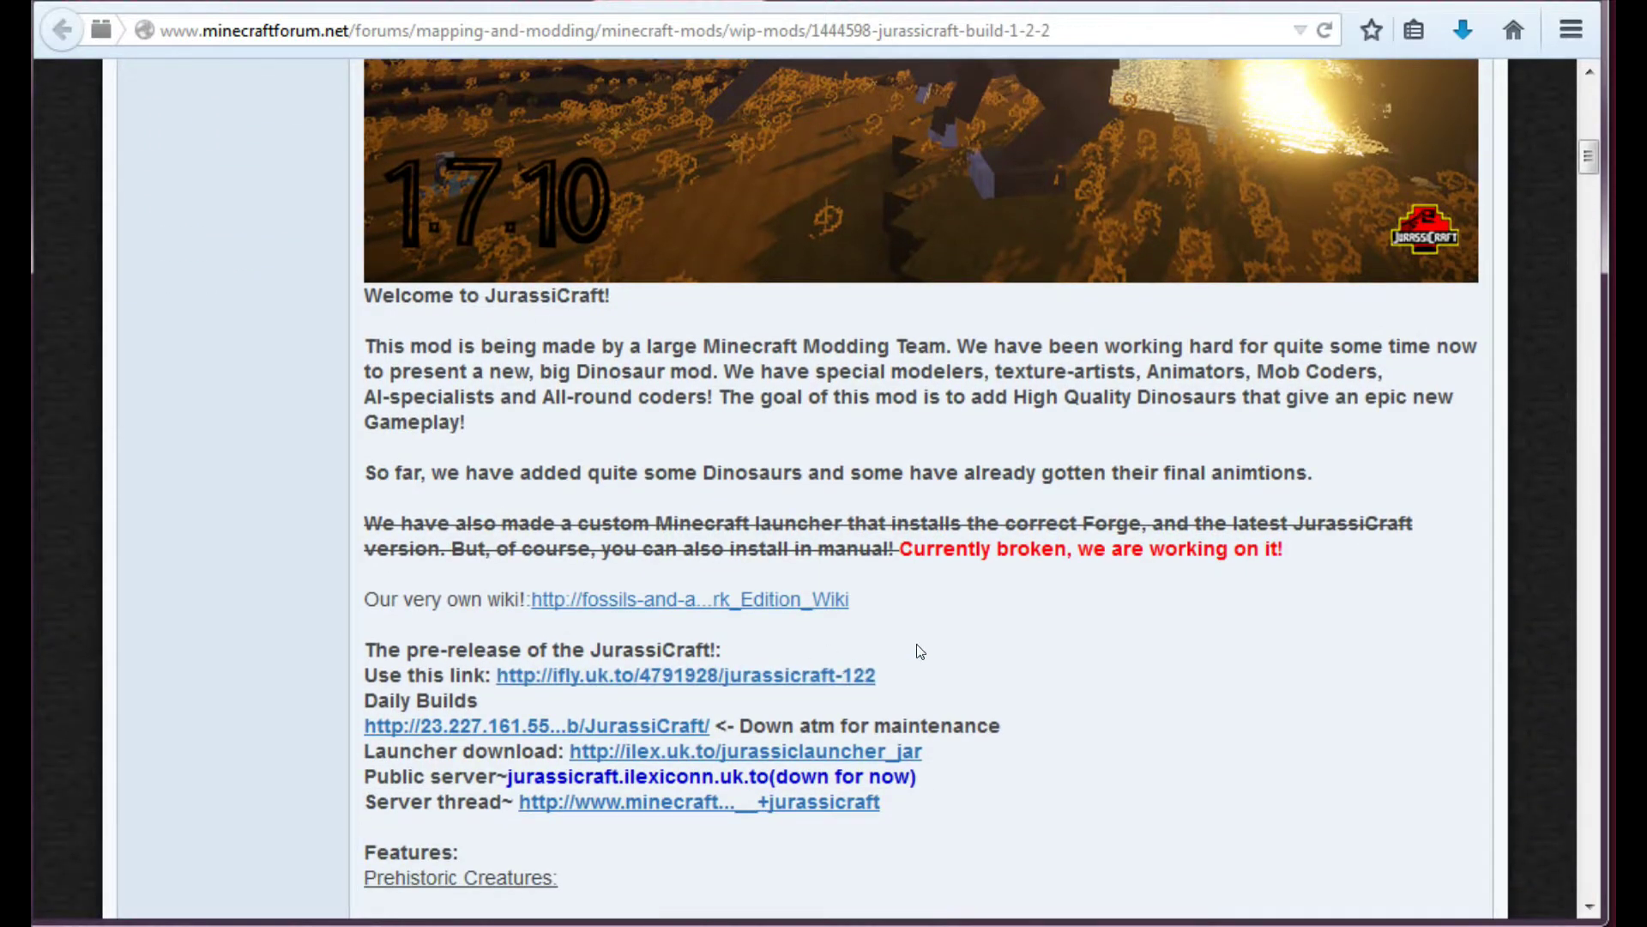
drag(929, 687, 554, 627)
drag(875, 678, 497, 674)
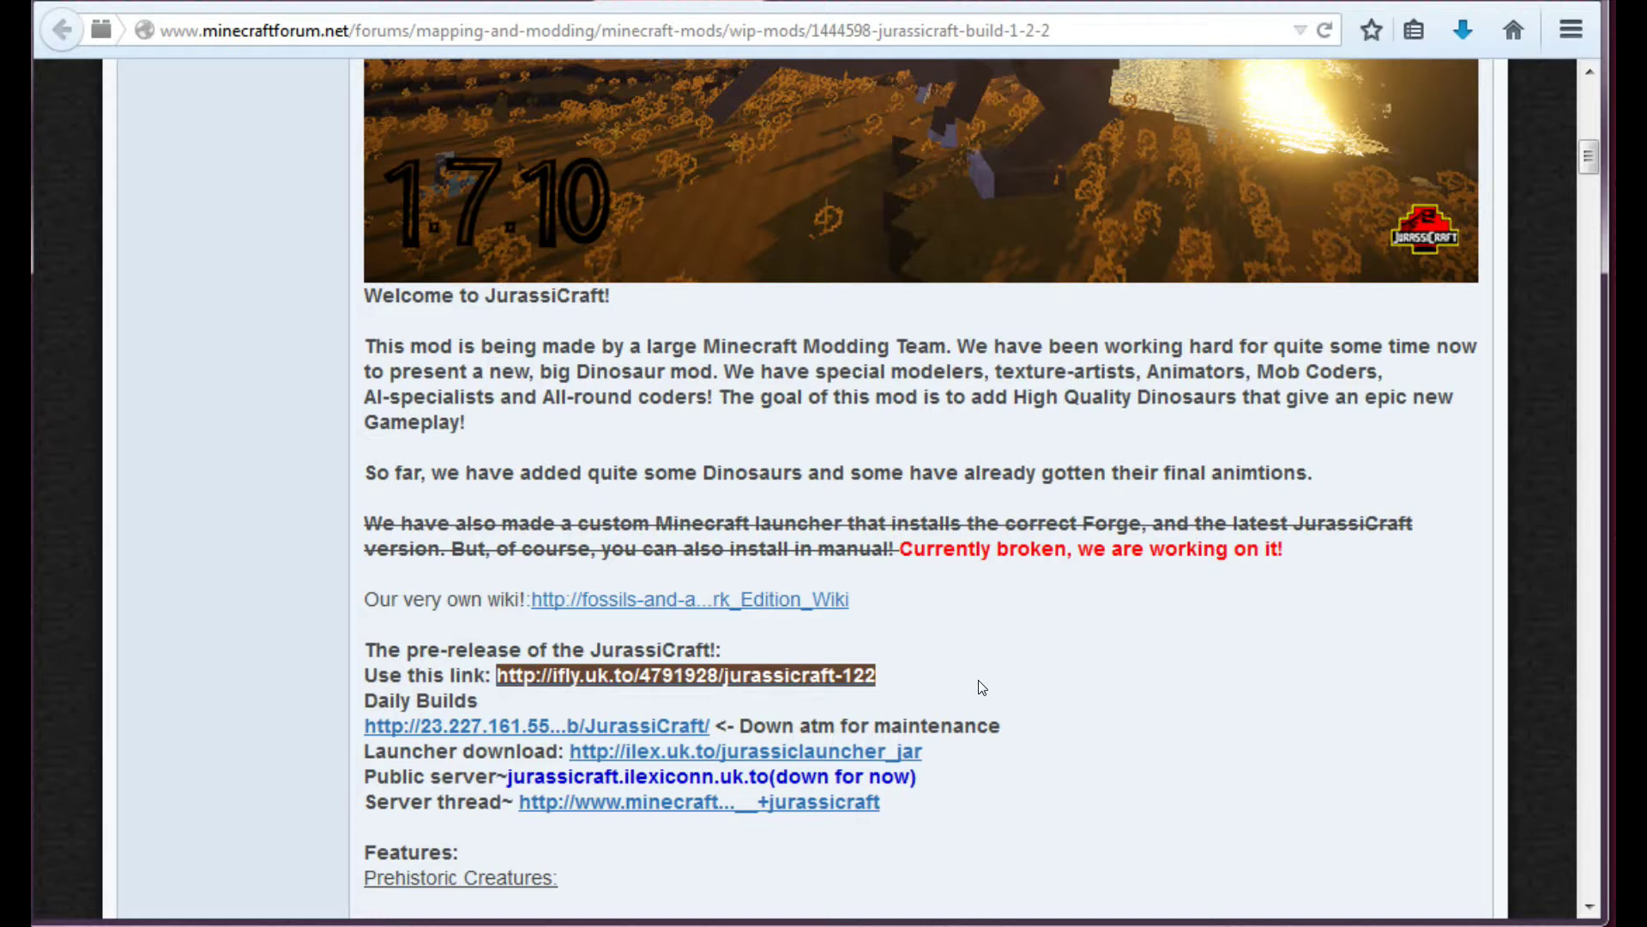
click(978, 688)
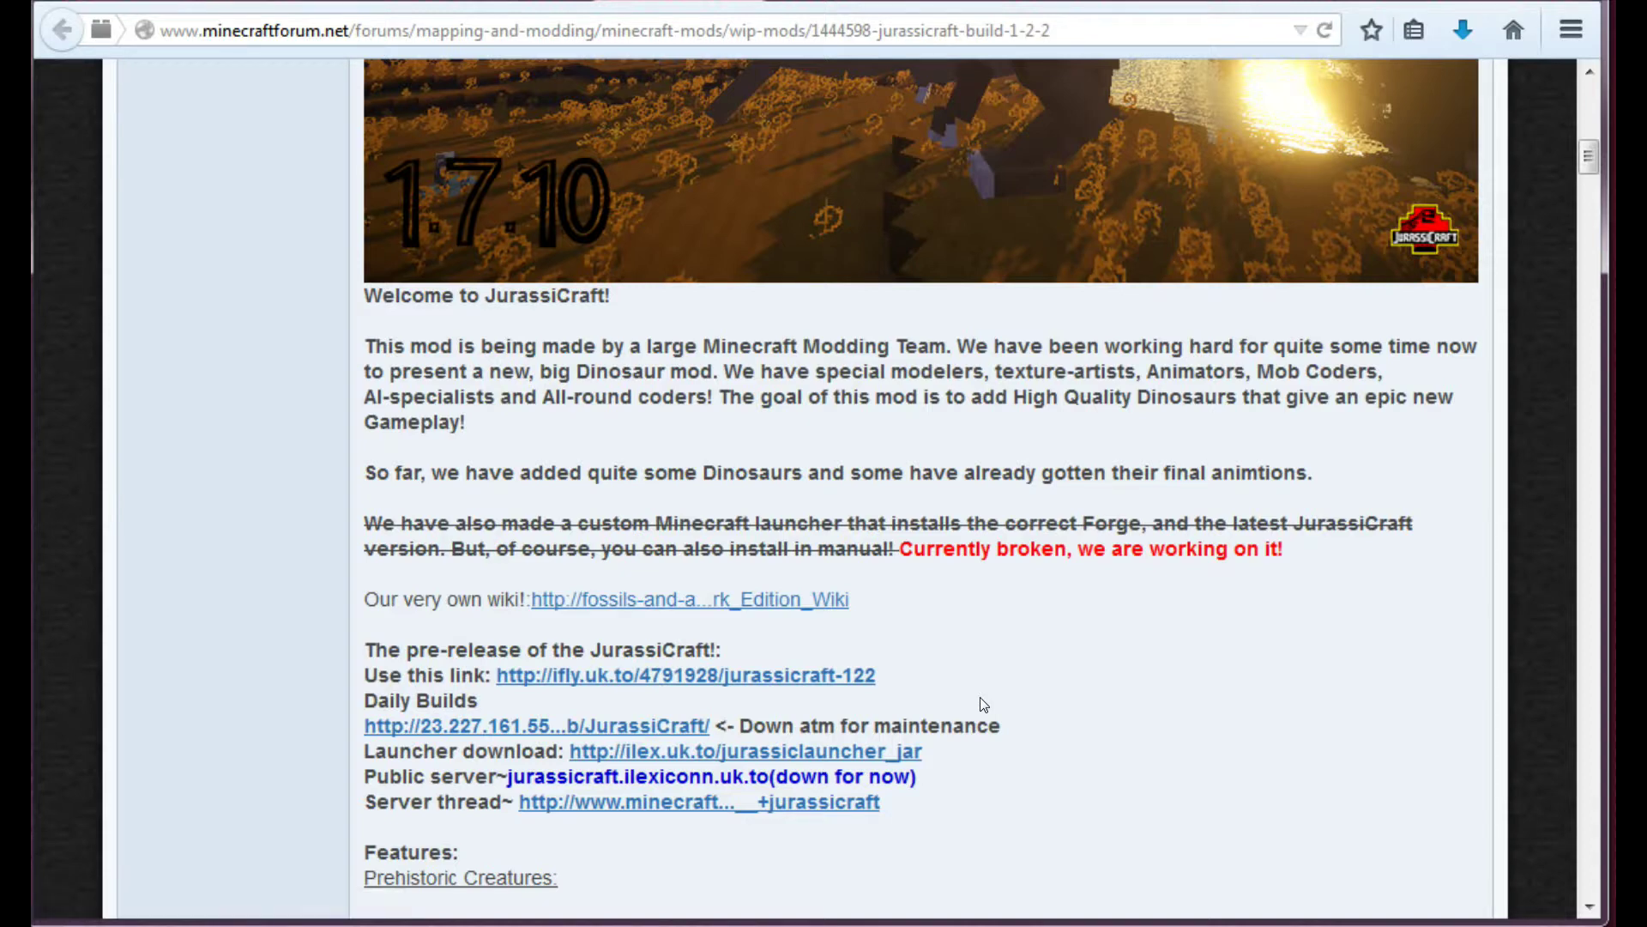
Highlight the post text, the Daily Builds maintenance notice and the red 'currently broken' notice.
drag(480, 700, 342, 699)
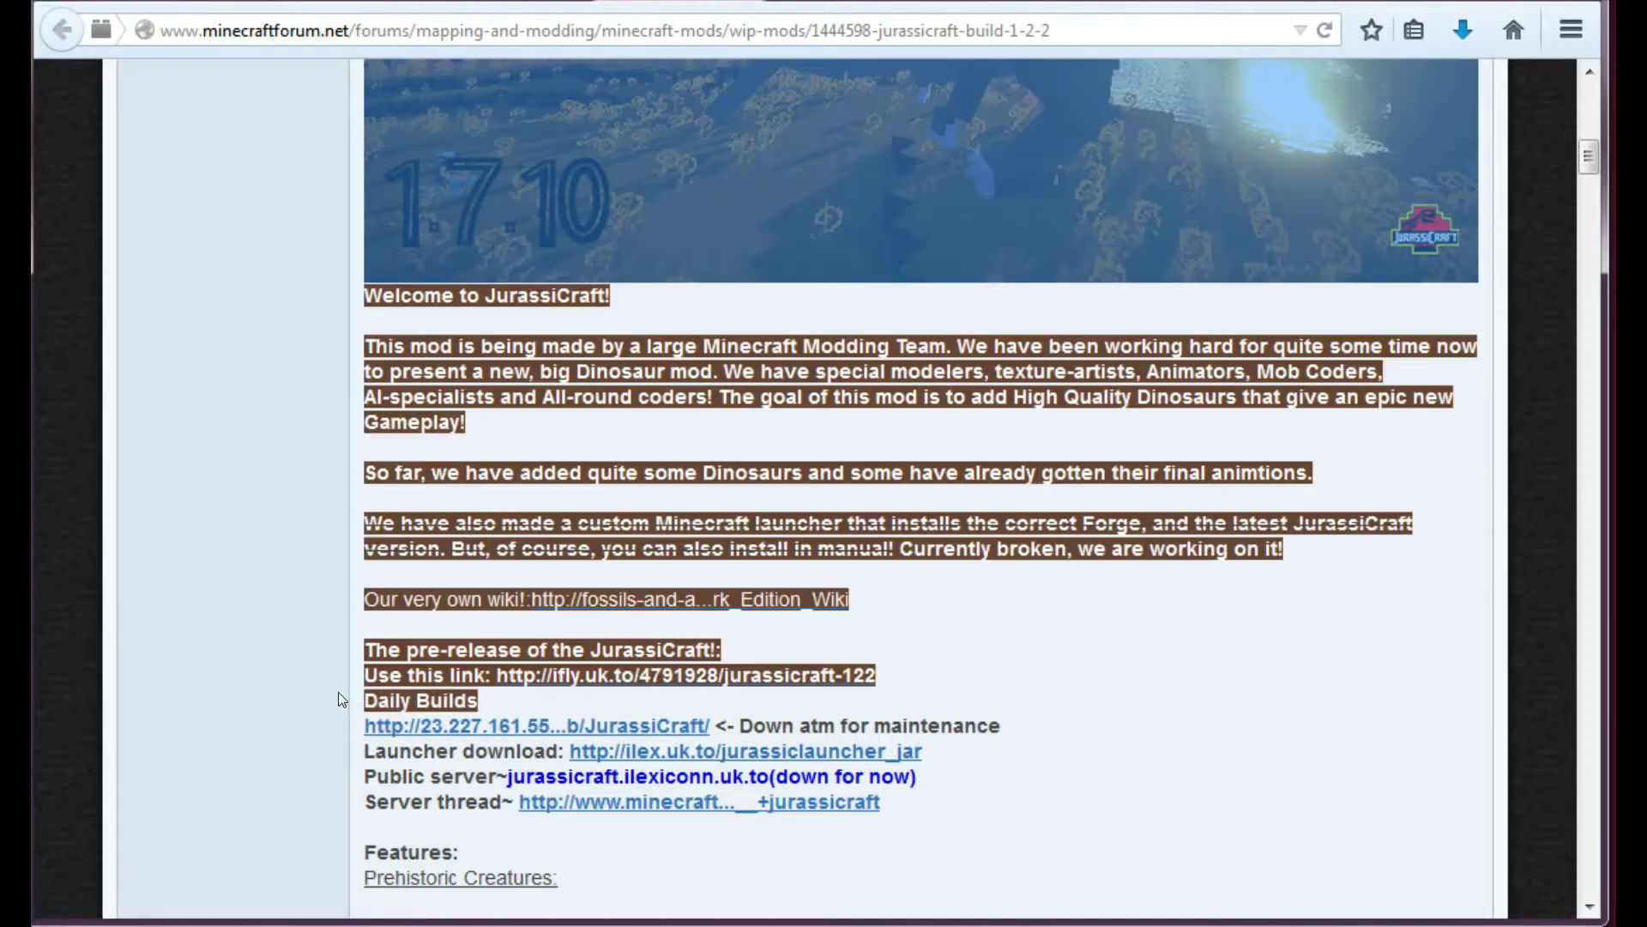
click(1184, 693)
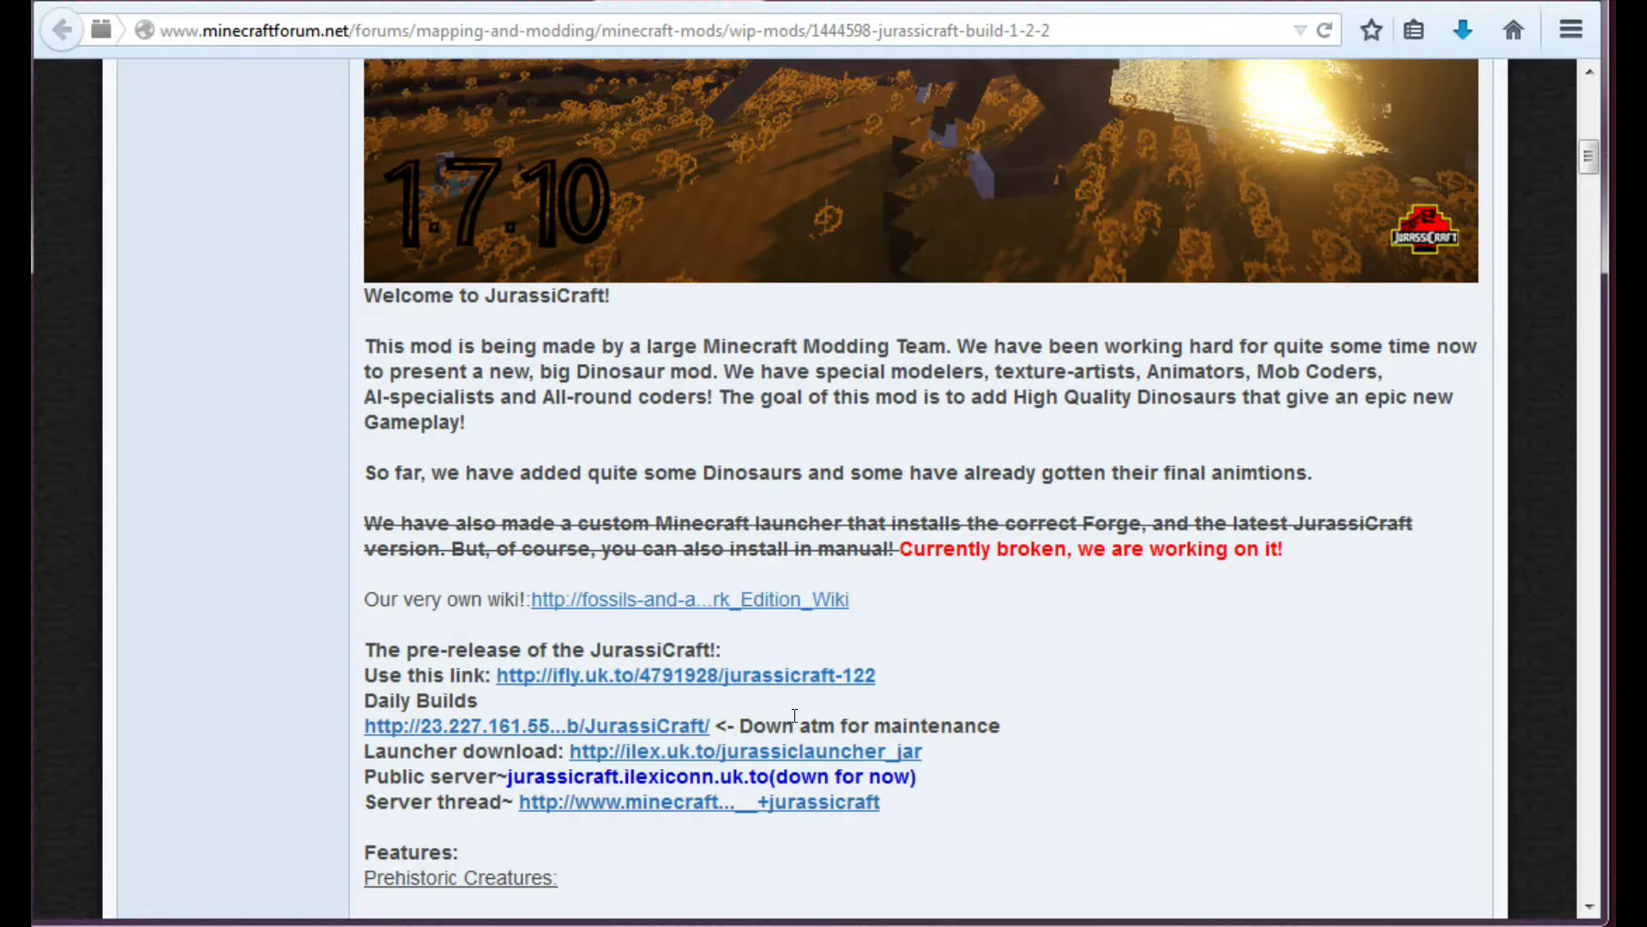
drag(794, 724, 1002, 725)
click(1055, 701)
drag(1275, 549, 899, 548)
click(1015, 627)
scroll(1017, 652, down, 1)
scroll(1040, 667, down, 1)
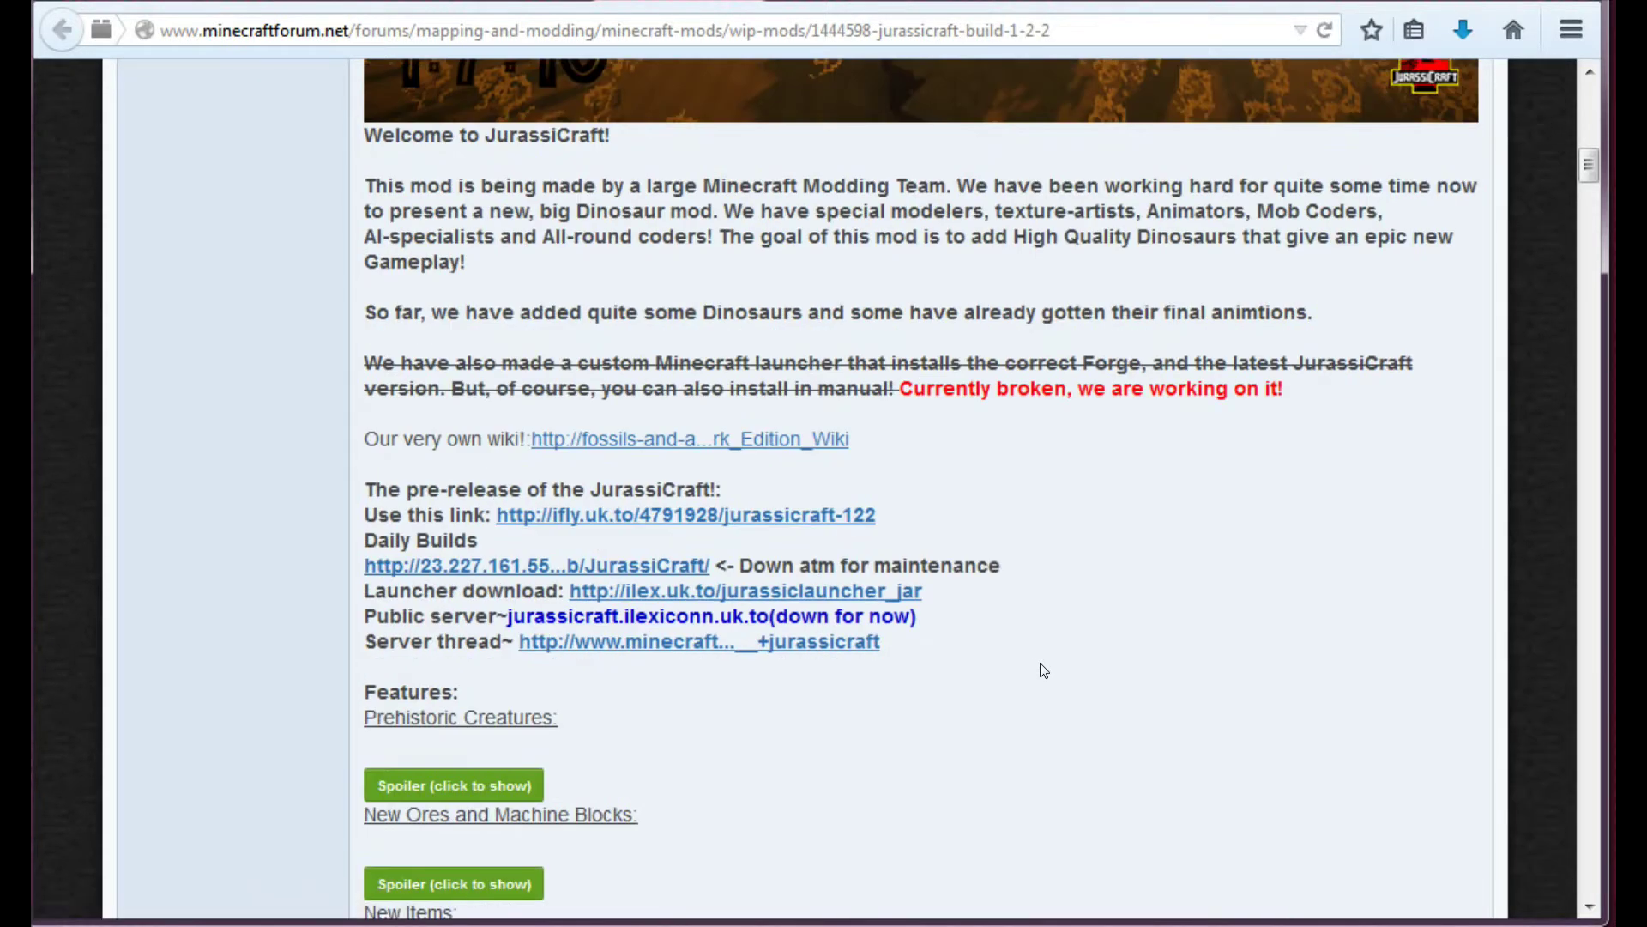
scroll(1043, 670, up, 1)
scroll(1043, 669, up, 1)
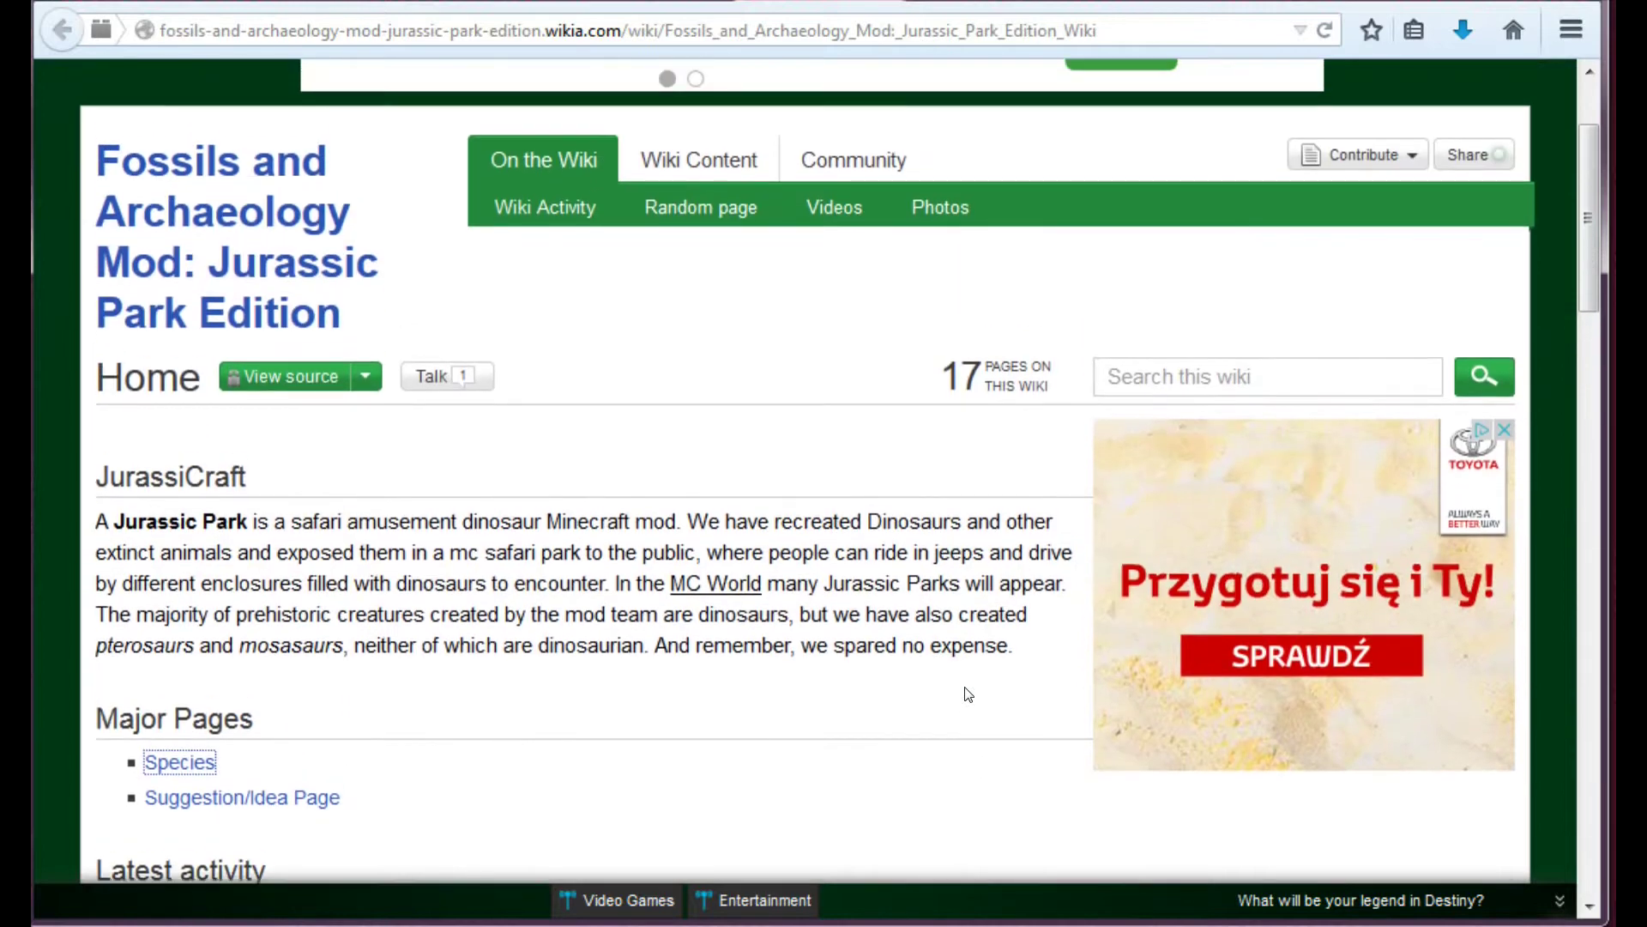
scroll(962, 692, down, 3)
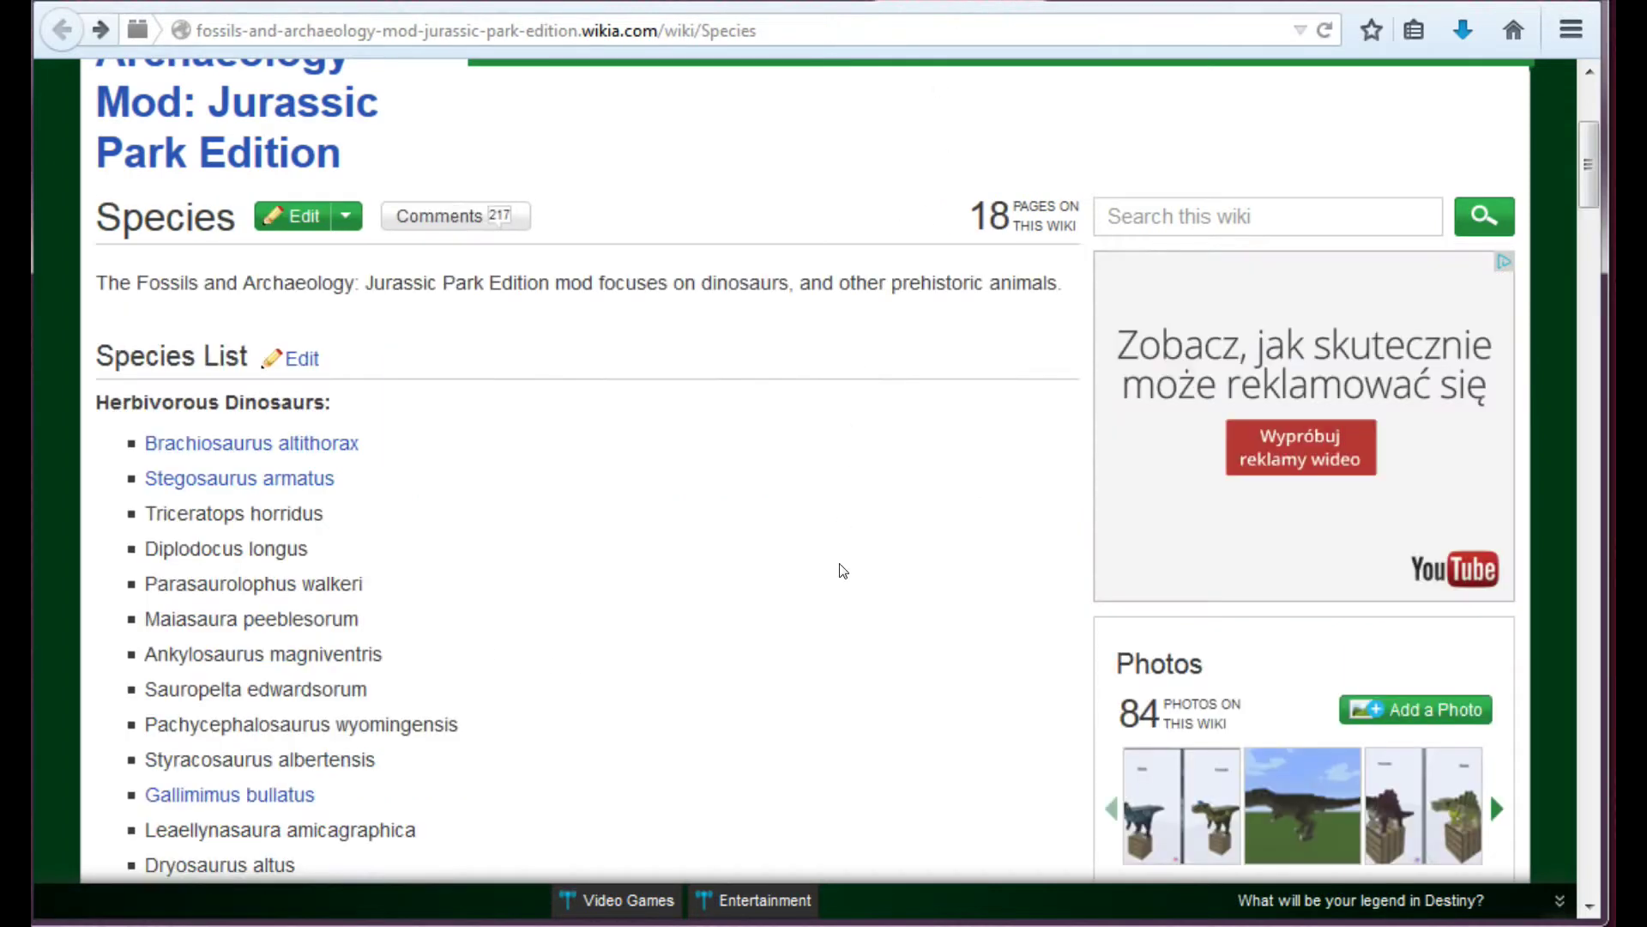
scroll(839, 569, down, 5)
scroll(839, 591, down, 3)
scroll(839, 600, down, 3)
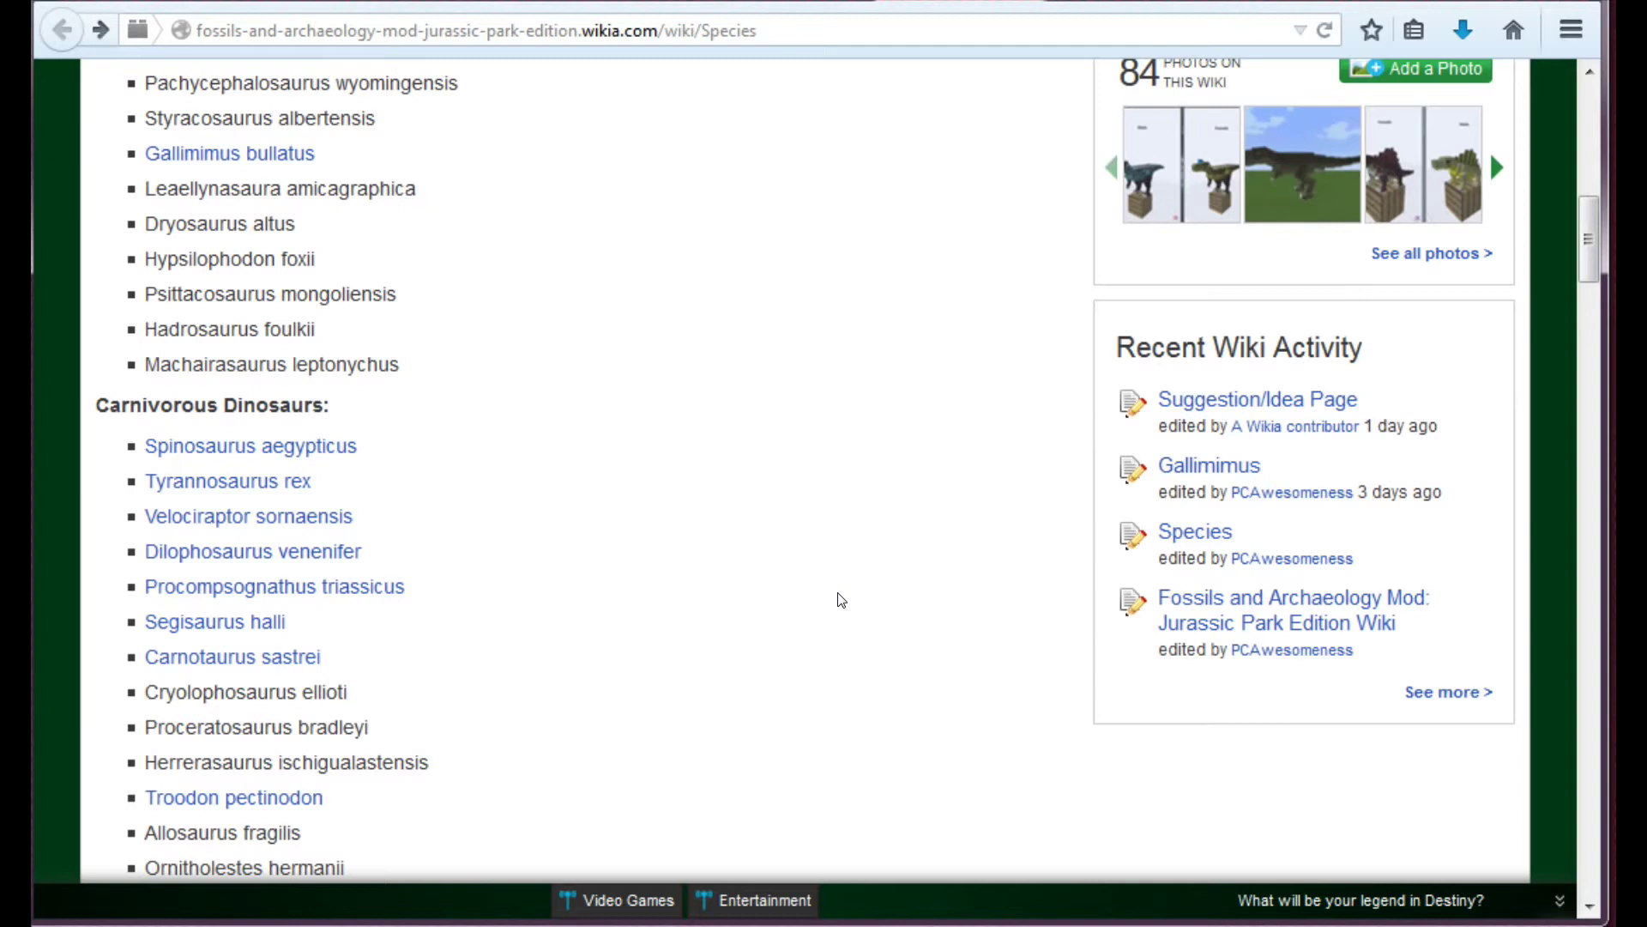
scroll(840, 600, down, 3)
scroll(840, 600, down, 3)
scroll(840, 600, up, 5)
scroll(839, 600, up, 5)
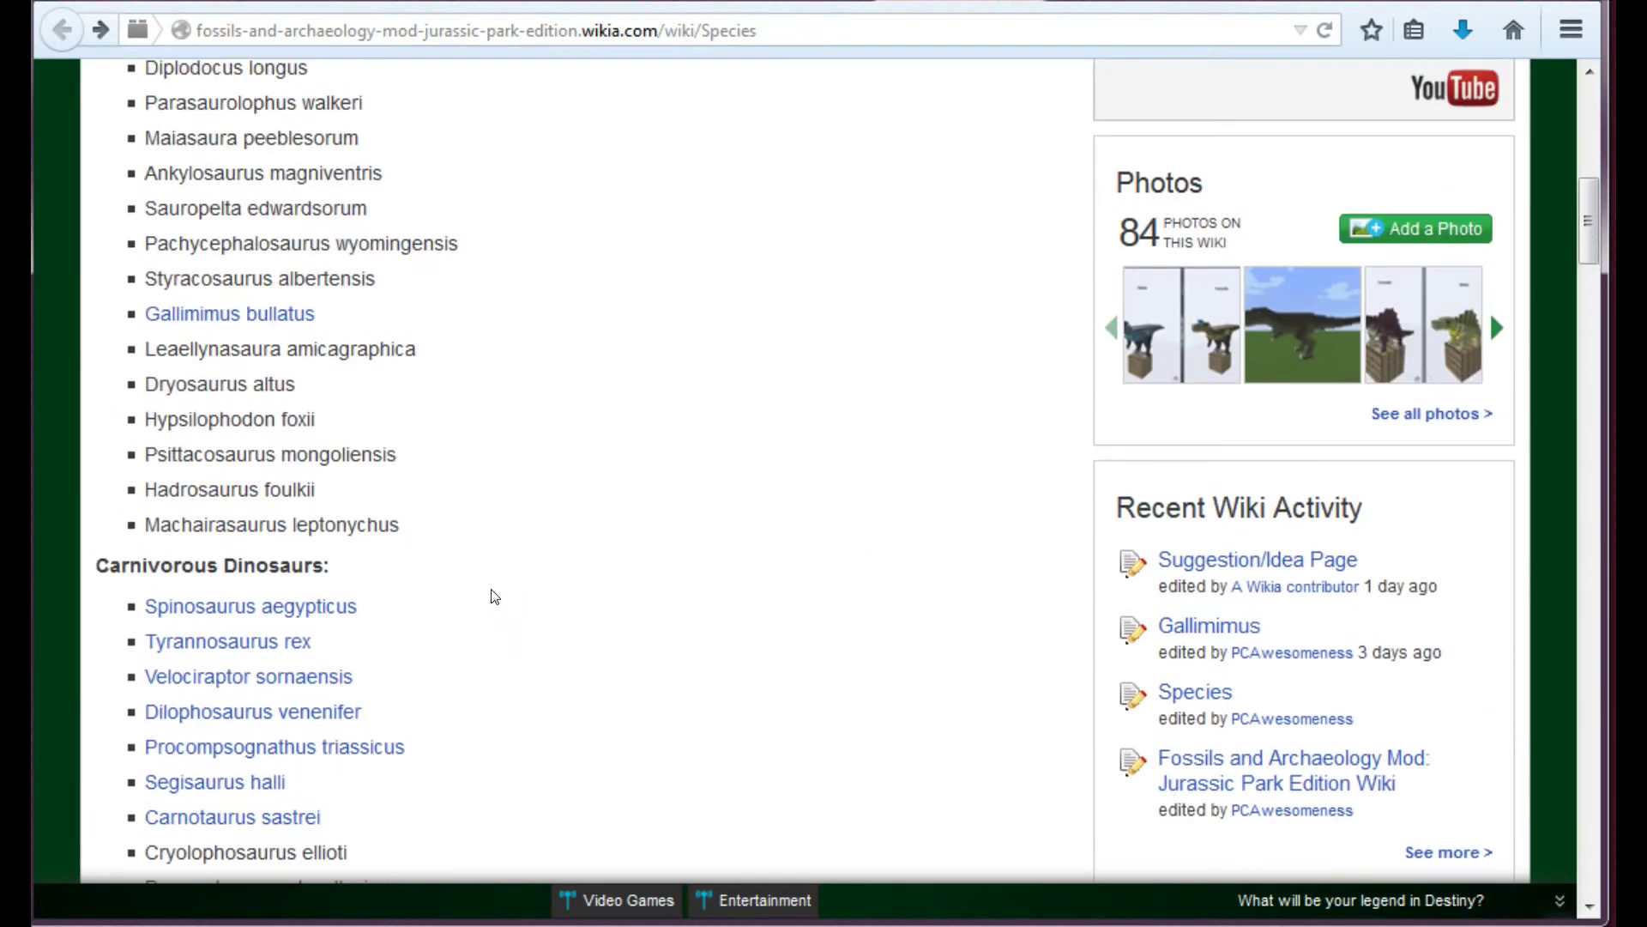
scroll(490, 596, up, 2)
scroll(438, 553, up, 1)
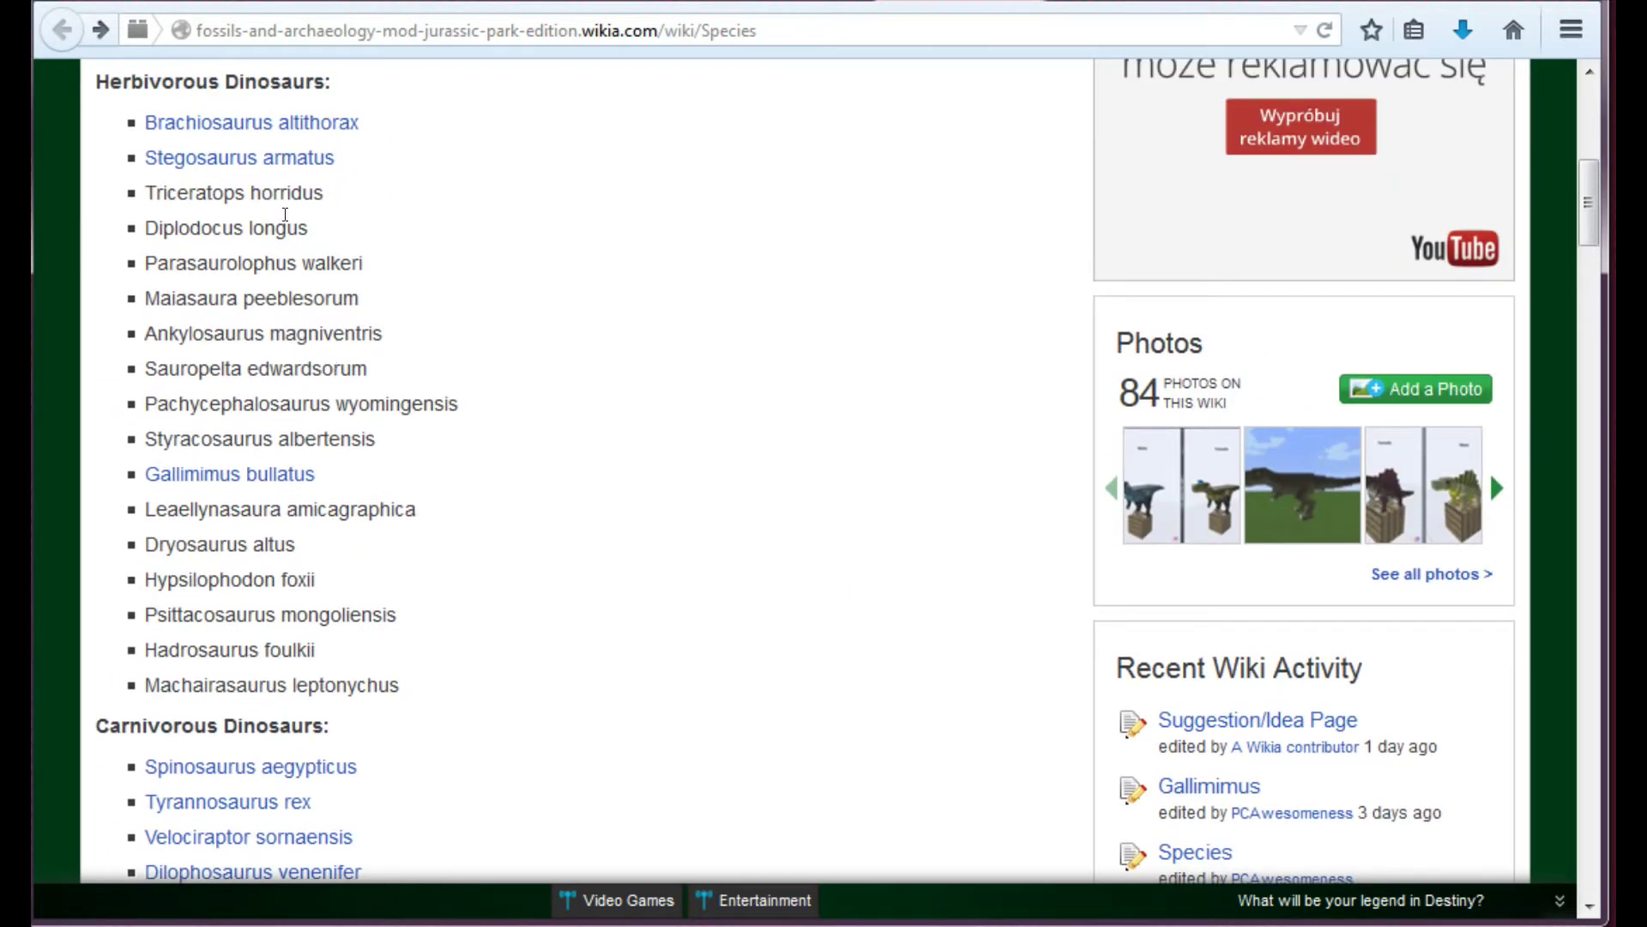
Skim herbivorous names in the wiki Species list, then minimize Firefox to the desktop.
drag(283, 216, 328, 332)
click(344, 260)
scroll(437, 373, down, 3)
scroll(438, 379, down, 3)
scroll(440, 397, down, 4)
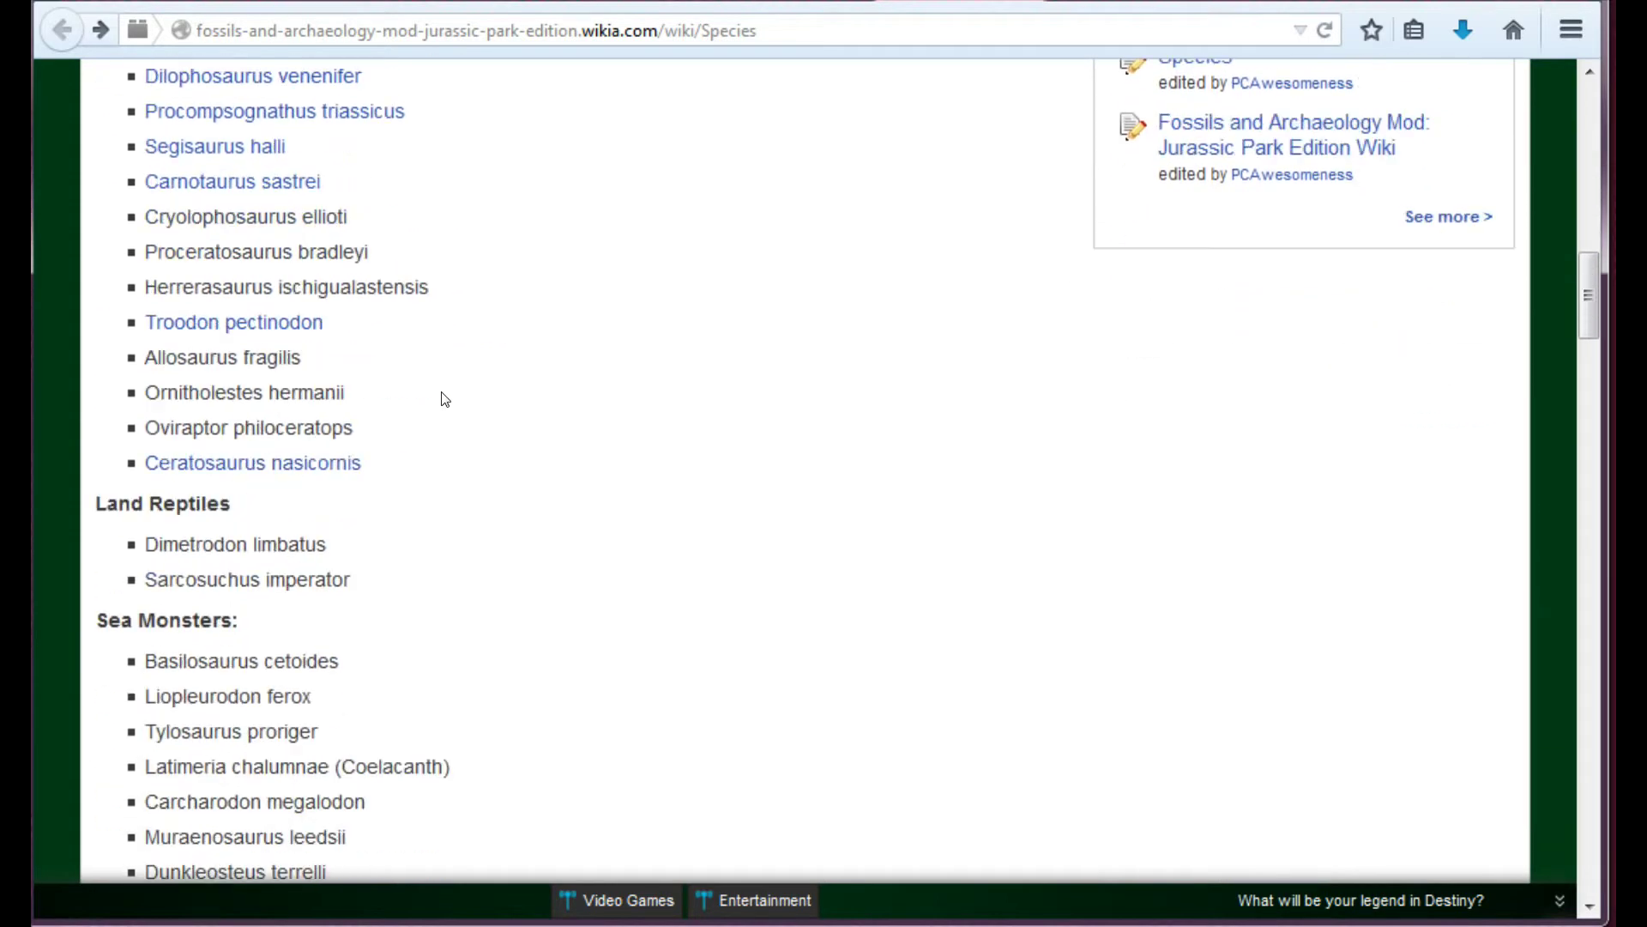
scroll(441, 397, down, 2)
scroll(440, 397, down, 4)
scroll(440, 398, up, 1)
scroll(440, 398, up, 2)
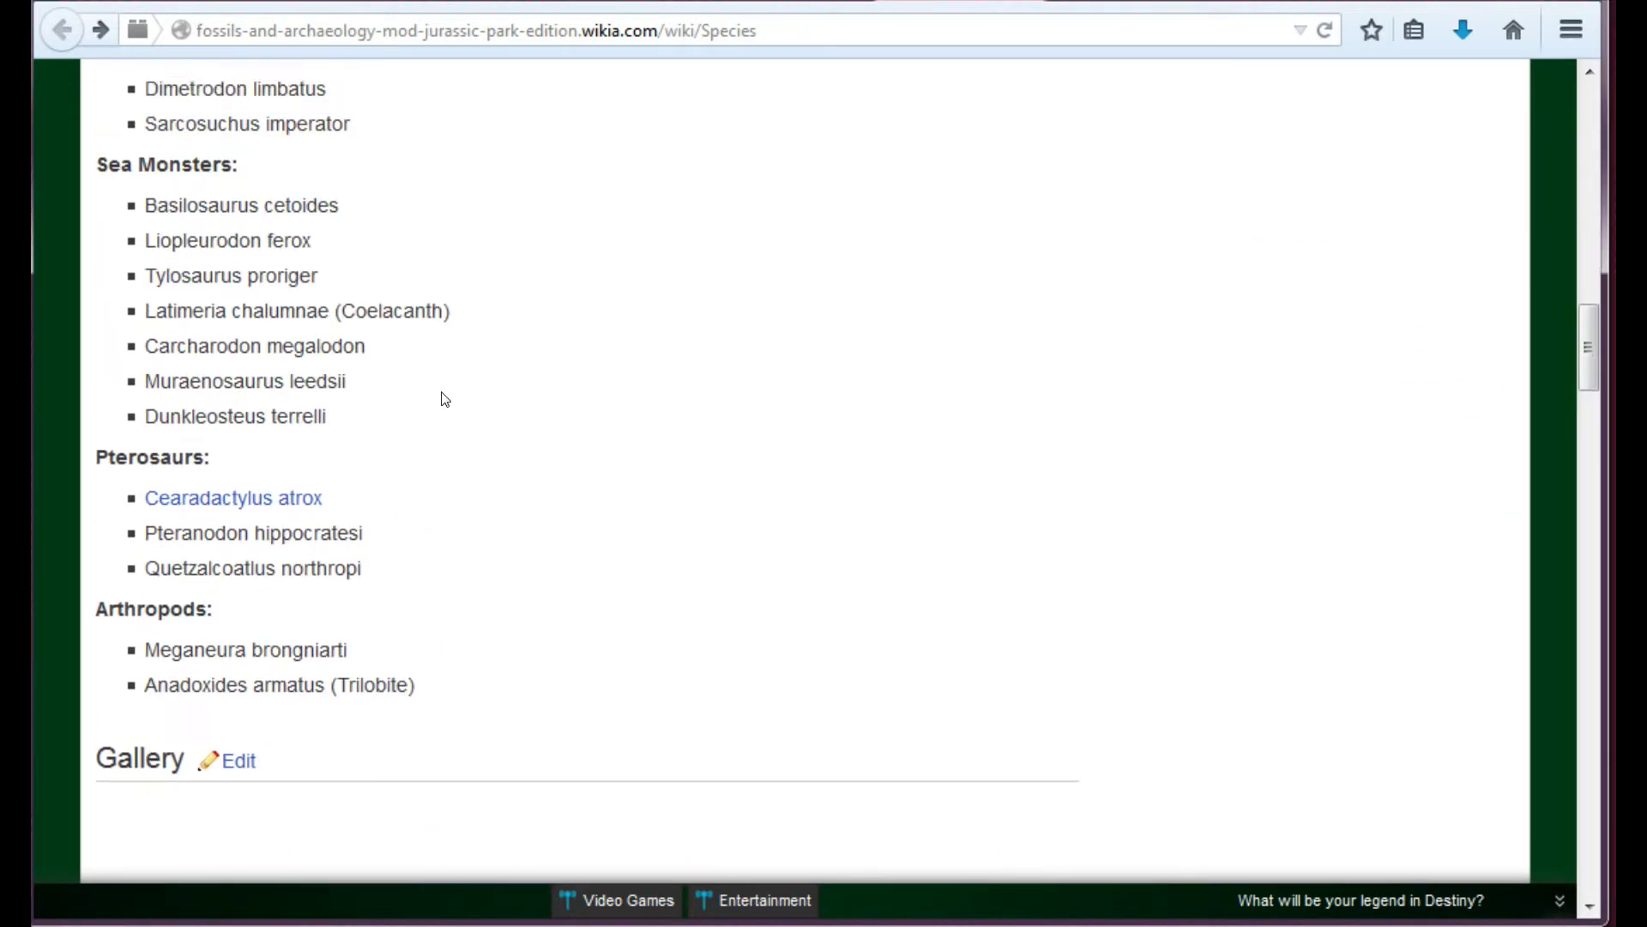
scroll(441, 398, up, 3)
scroll(440, 398, up, 3)
scroll(441, 398, up, 3)
scroll(440, 398, up, 3)
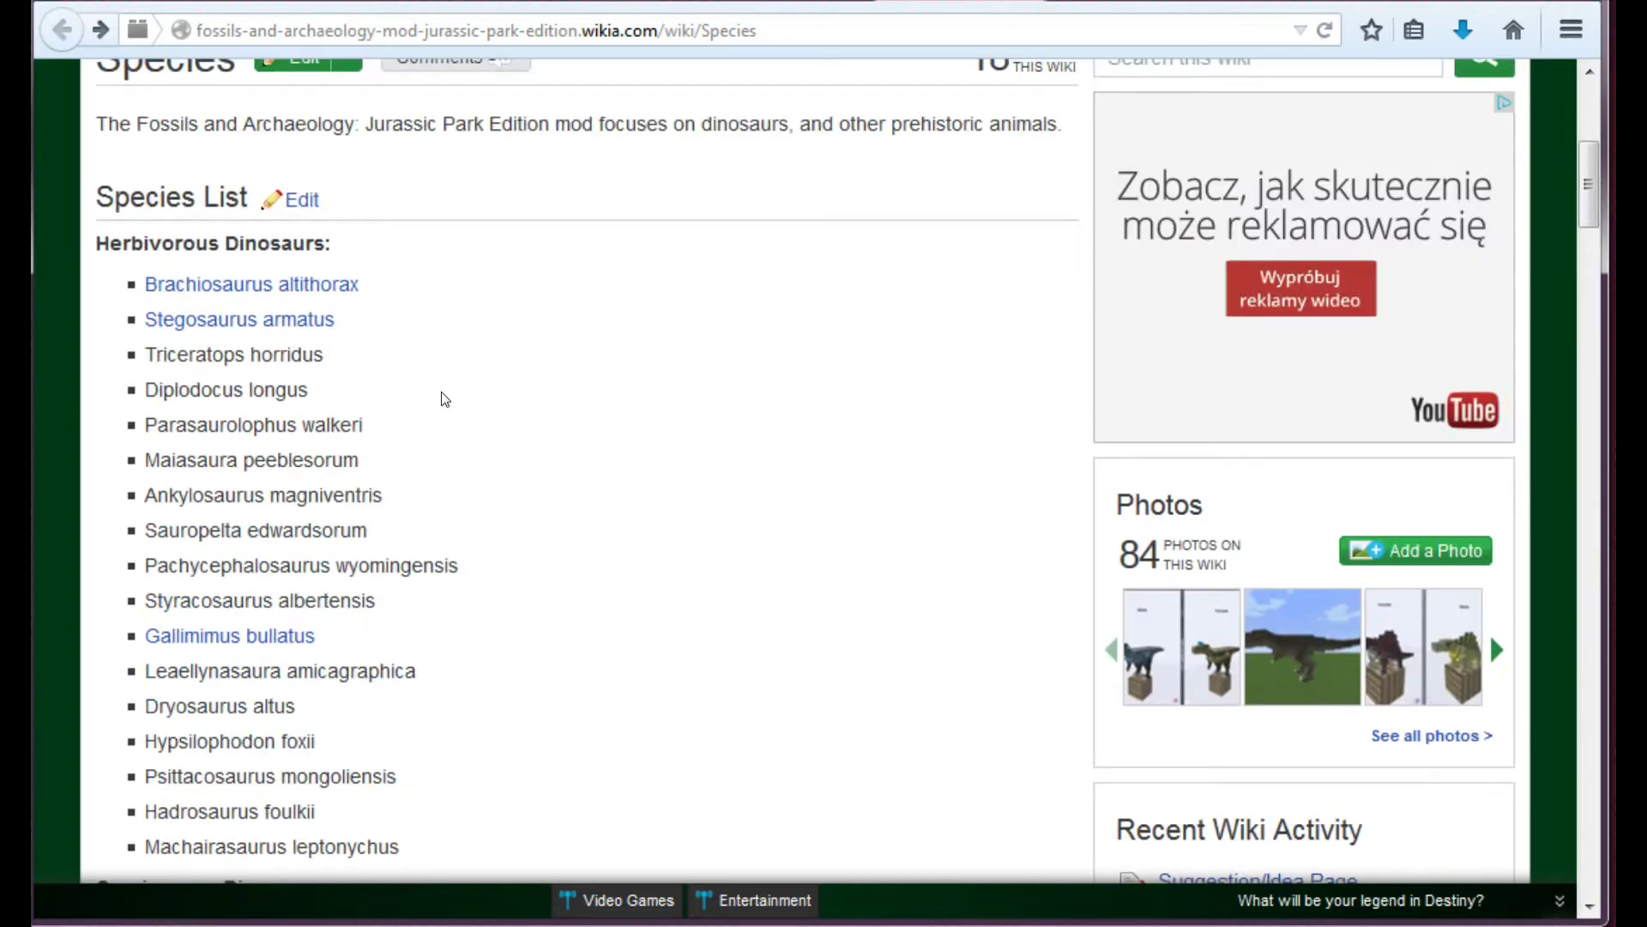
scroll(440, 397, up, 2)
scroll(440, 397, down, 1)
scroll(441, 399, down, 1)
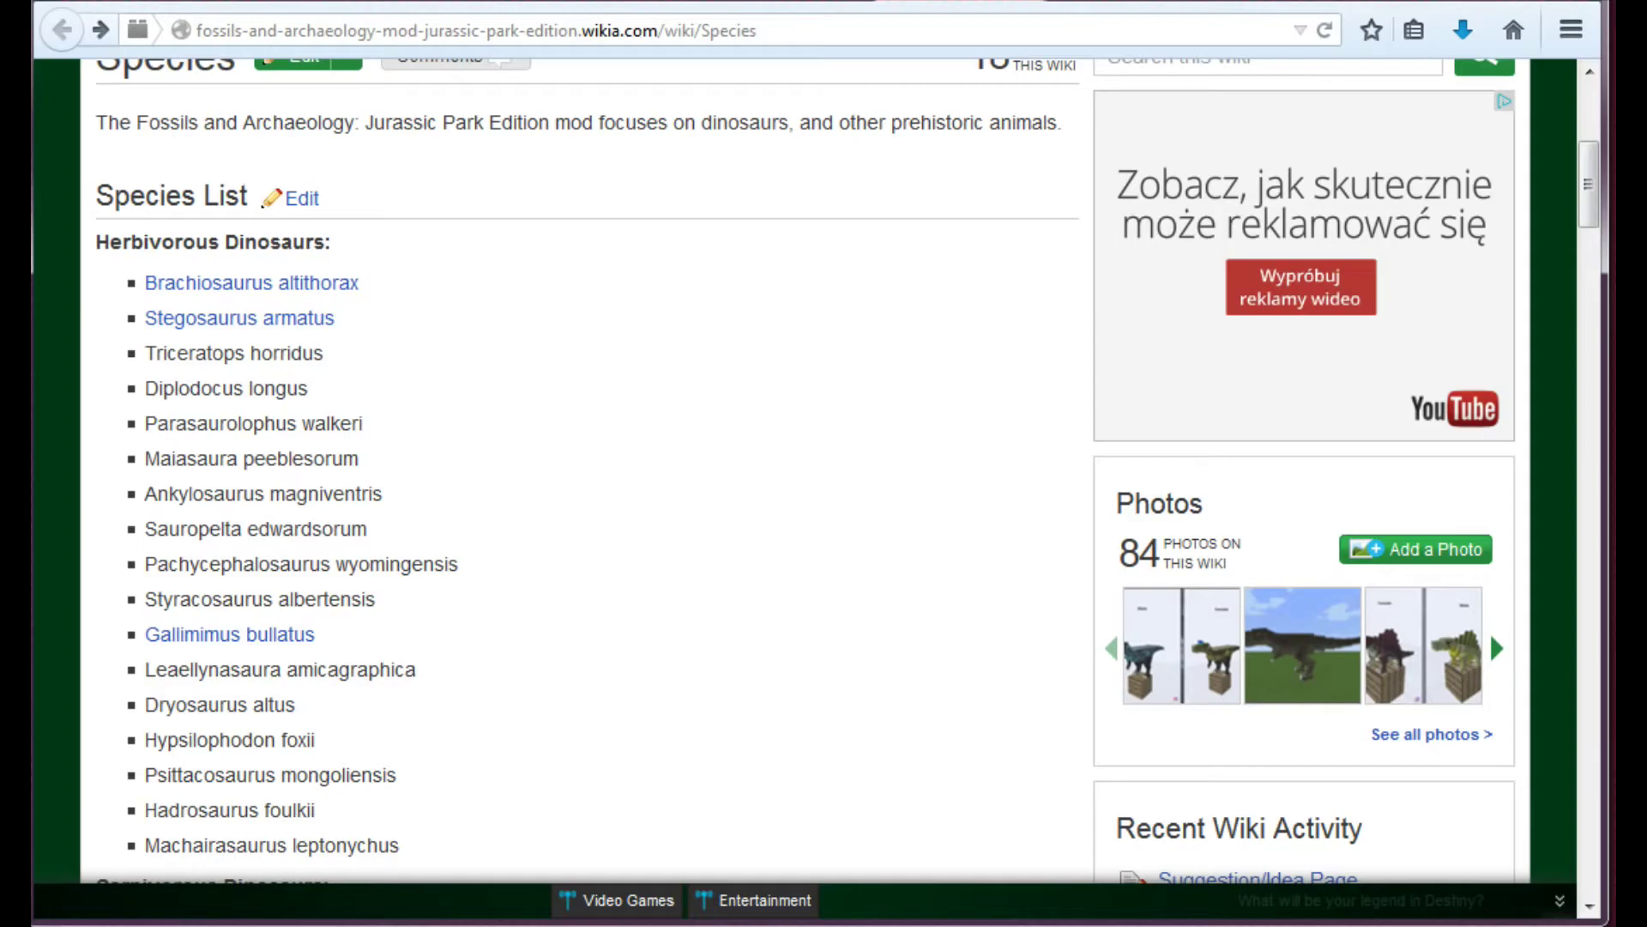
key(super+d)
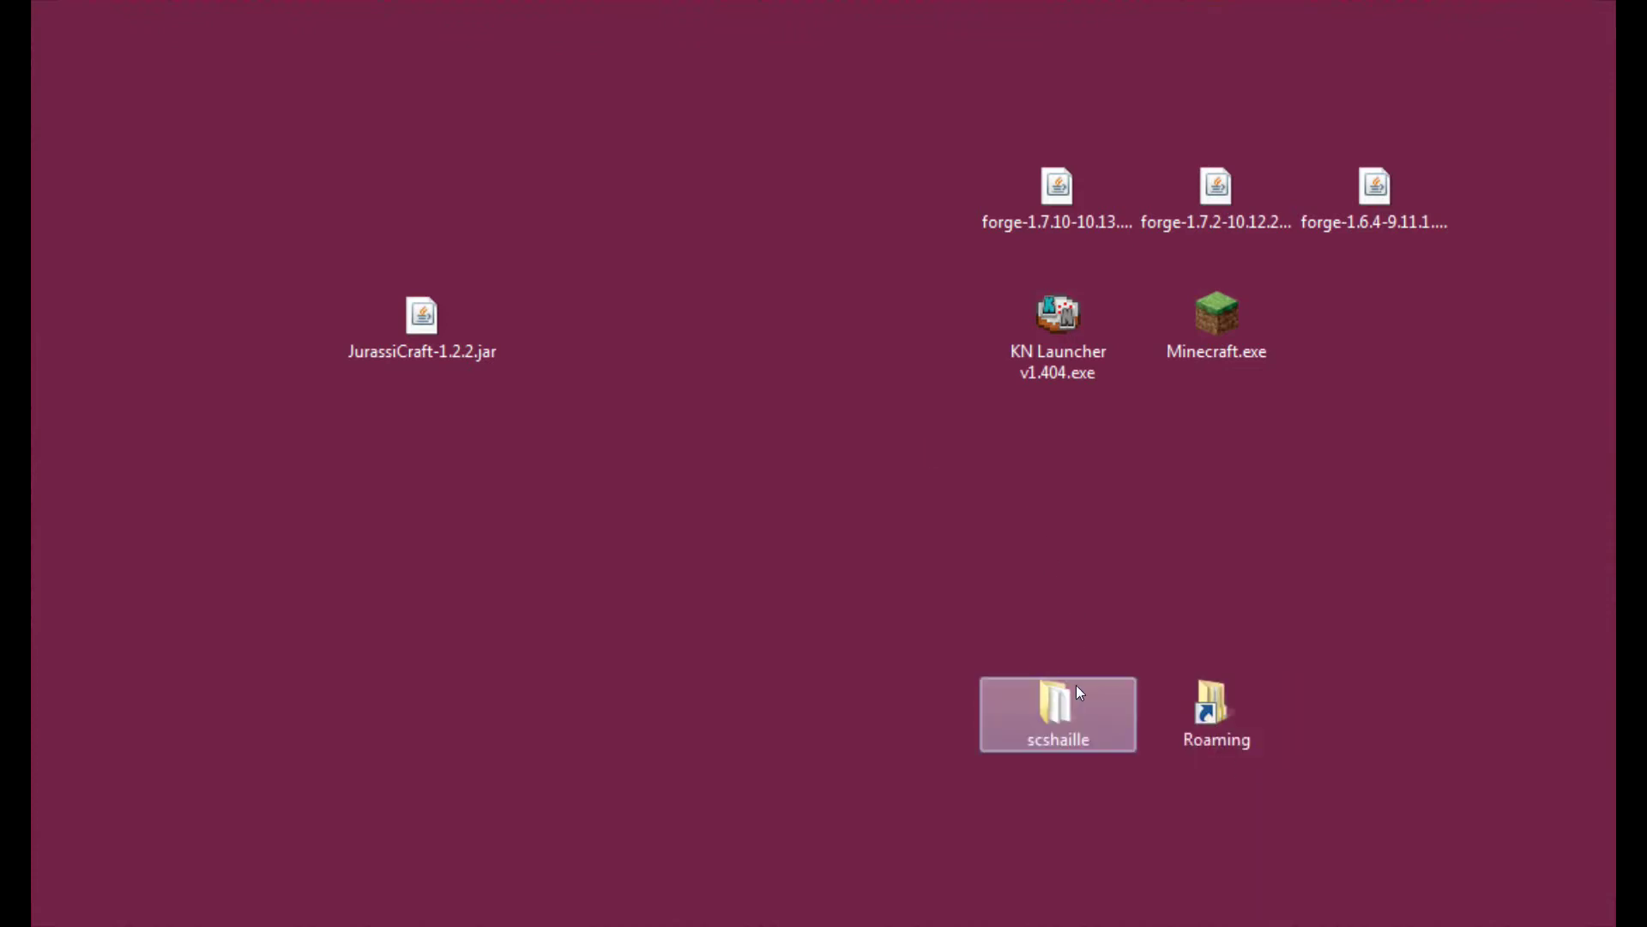
Open the desktop Roaming shortcut to show AppData\Roaming with its .minecraft folder.
double_click(1235, 701)
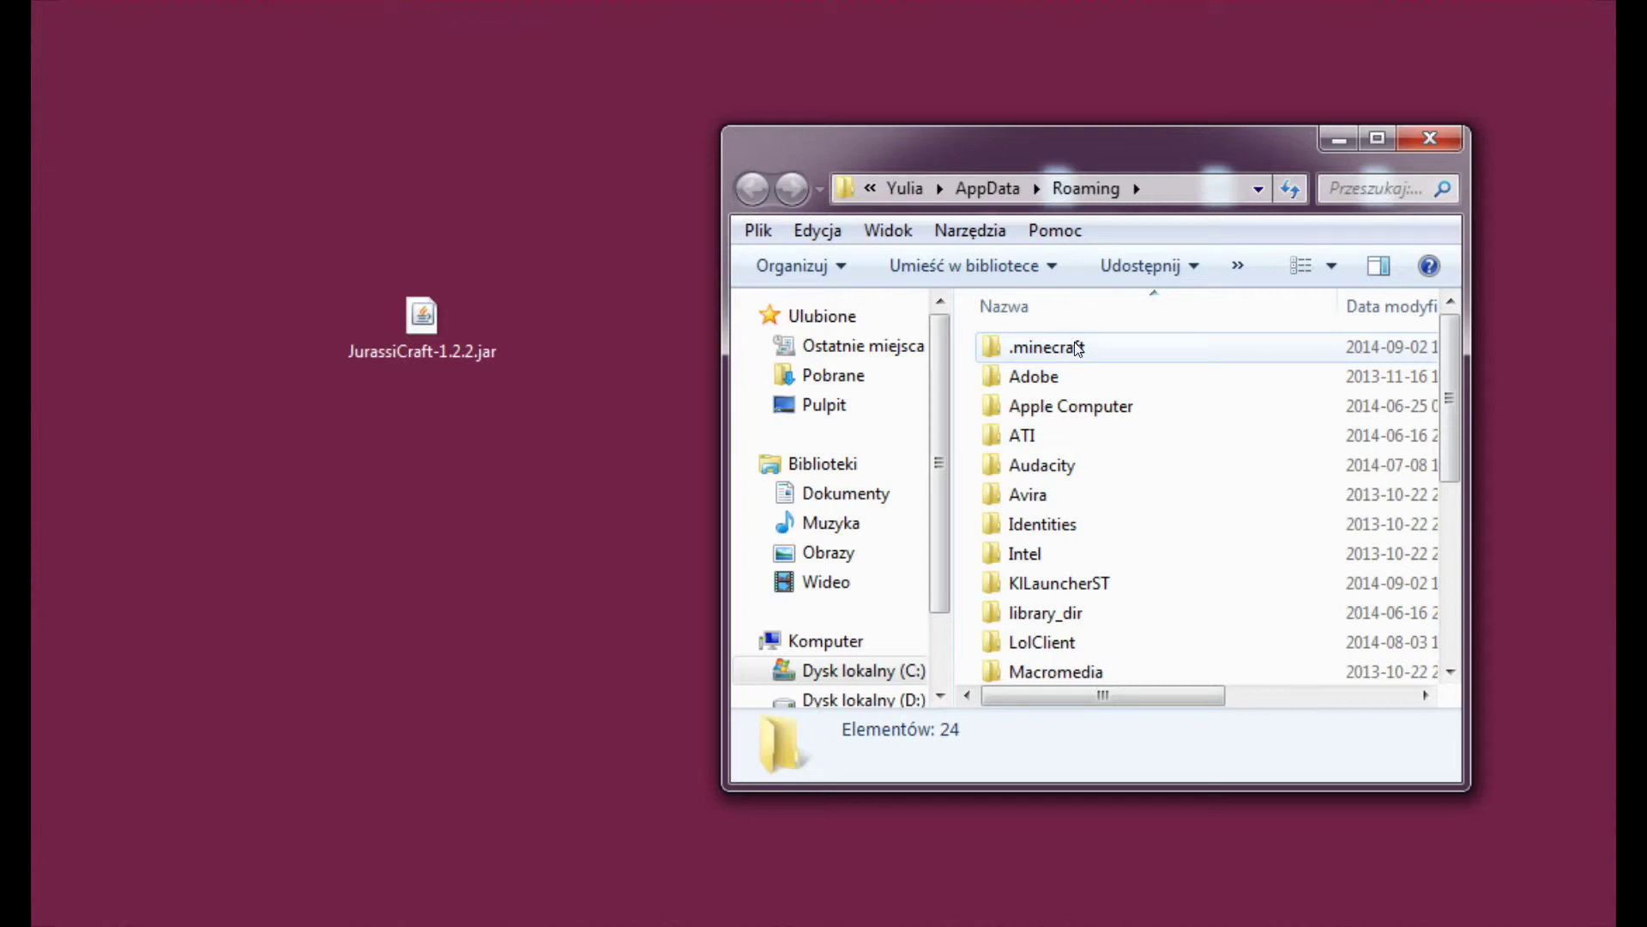
Move JurassiCraft-1.2.2.jar from the desktop into .minecraft\mods, then close Explorer.
double_click(1077, 348)
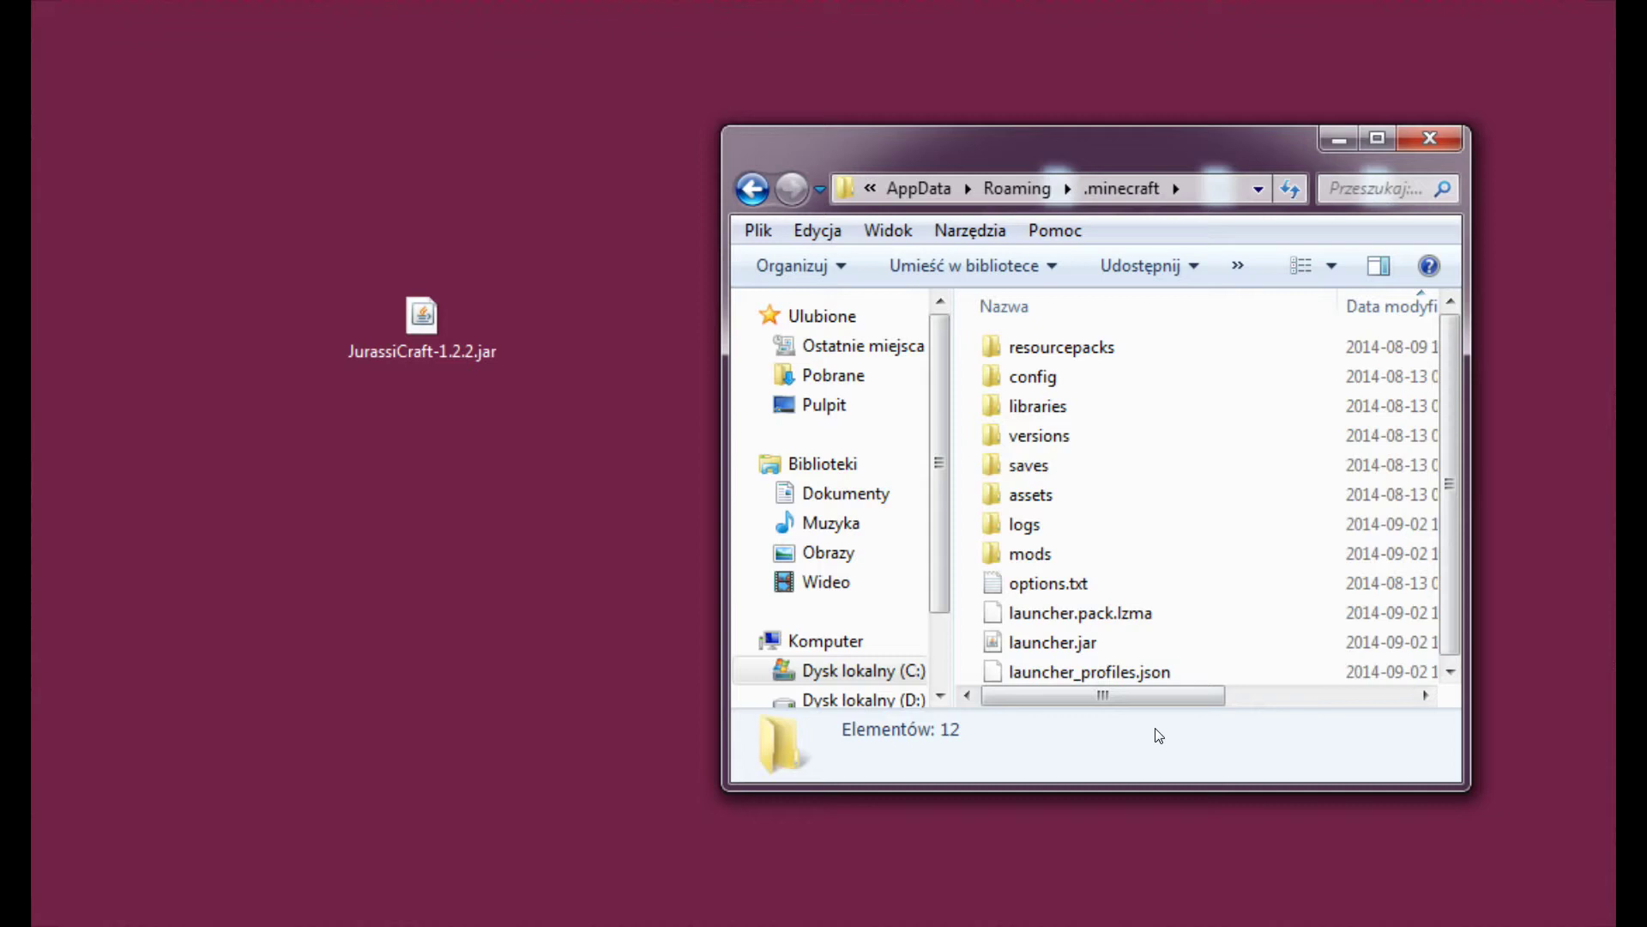
double_click(1030, 556)
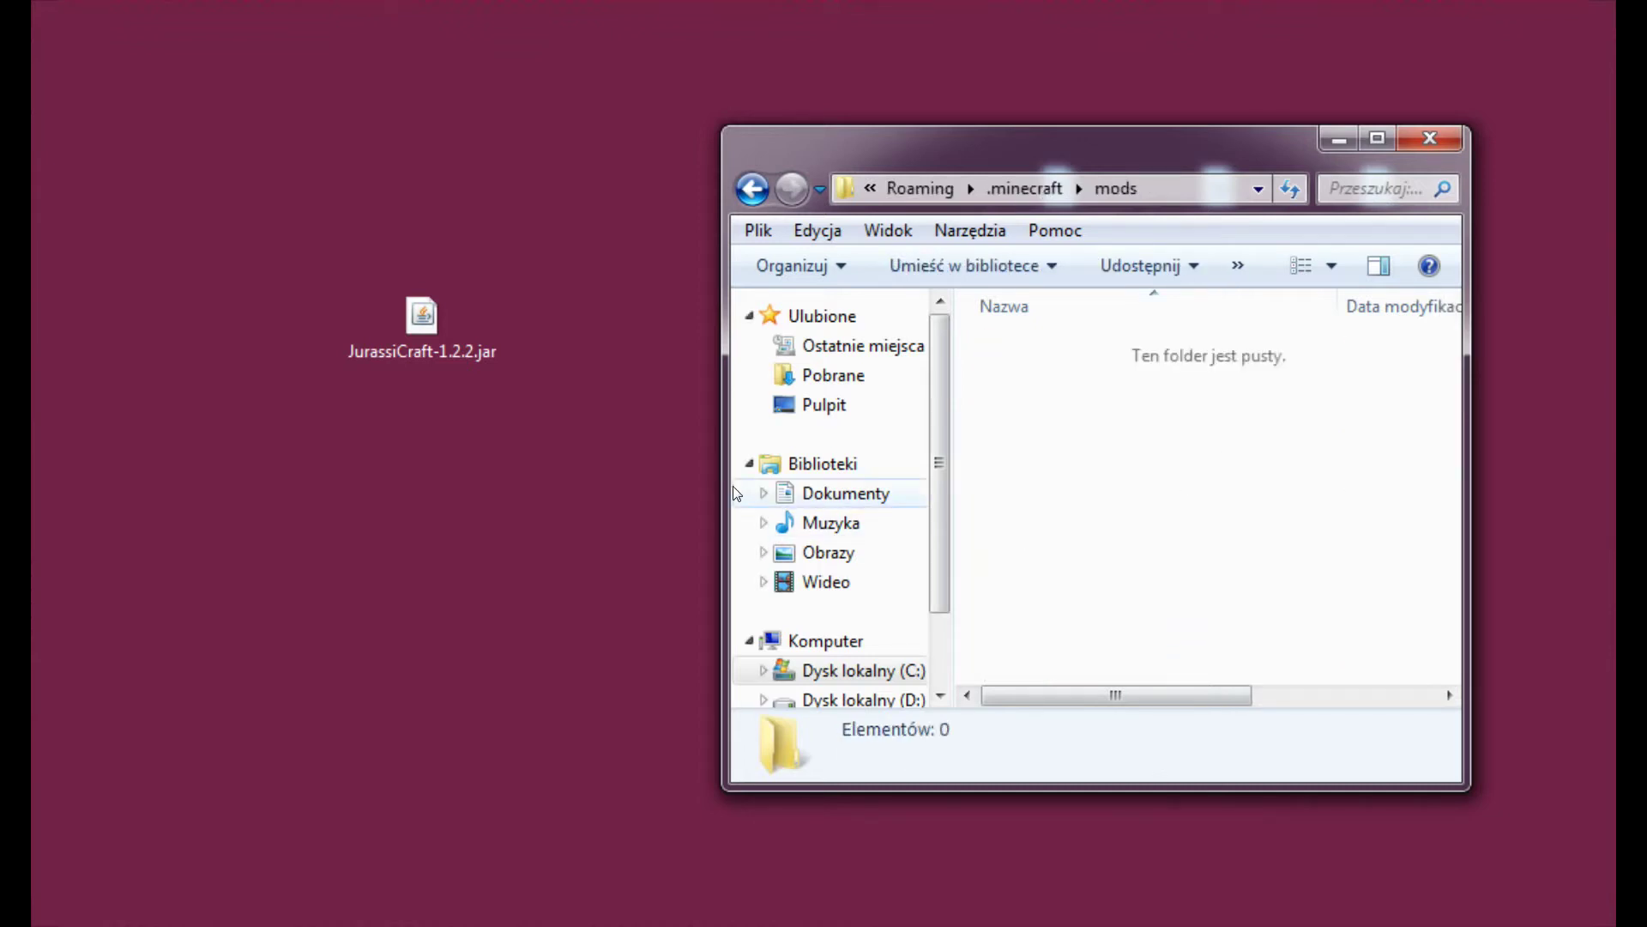
drag(724, 493, 550, 493)
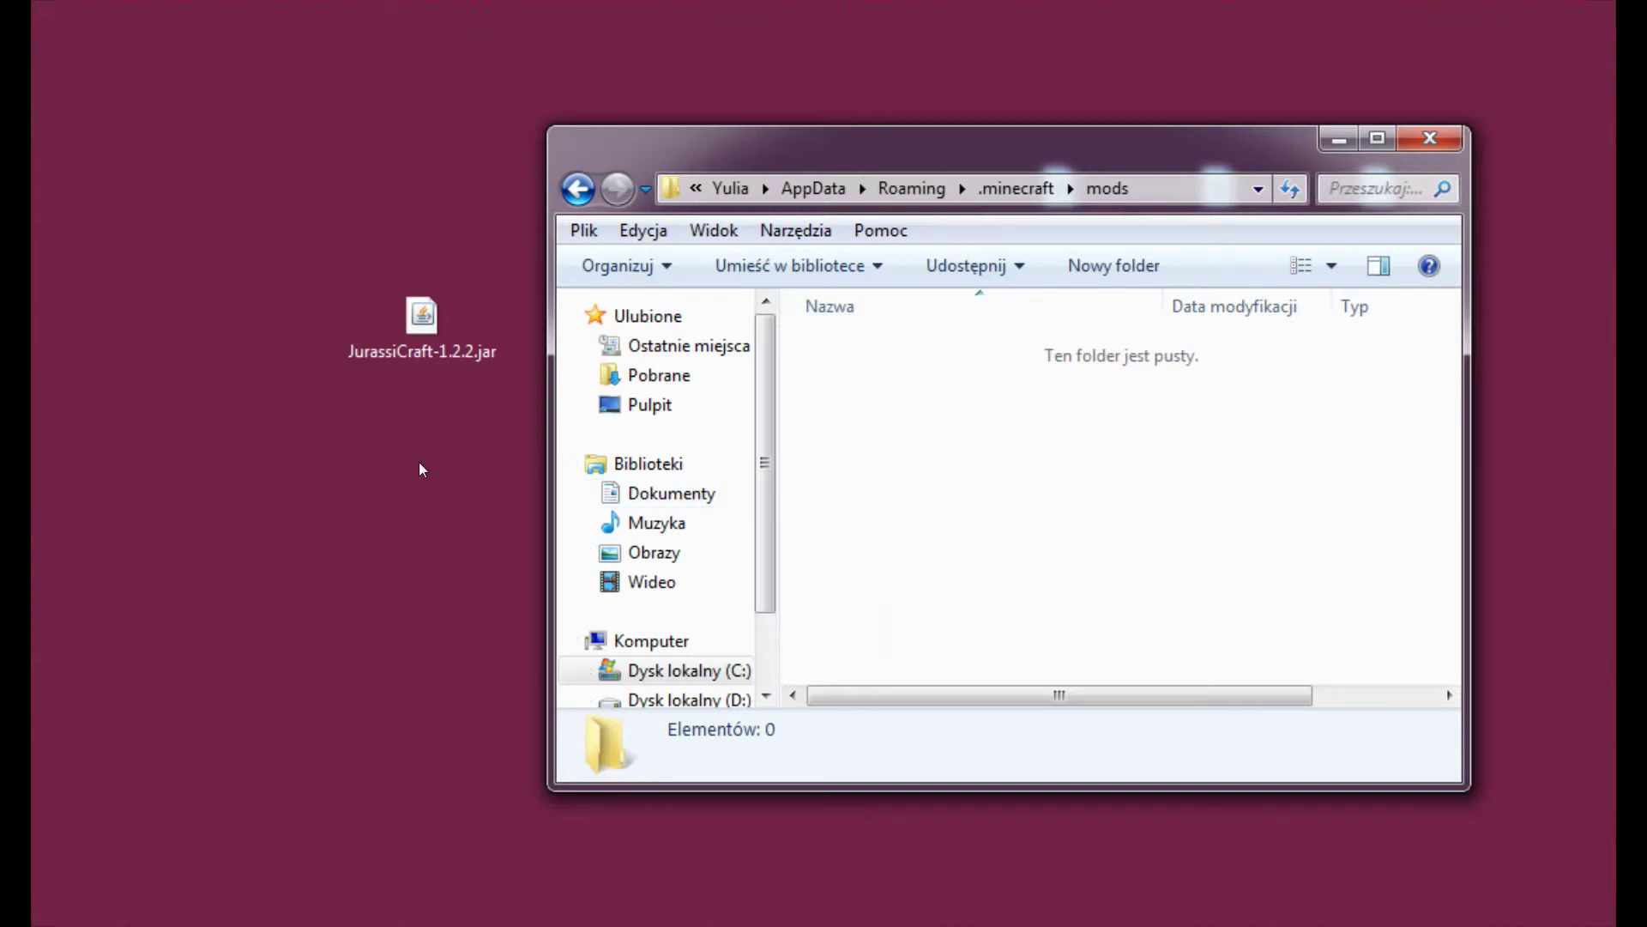
drag(421, 319, 1004, 477)
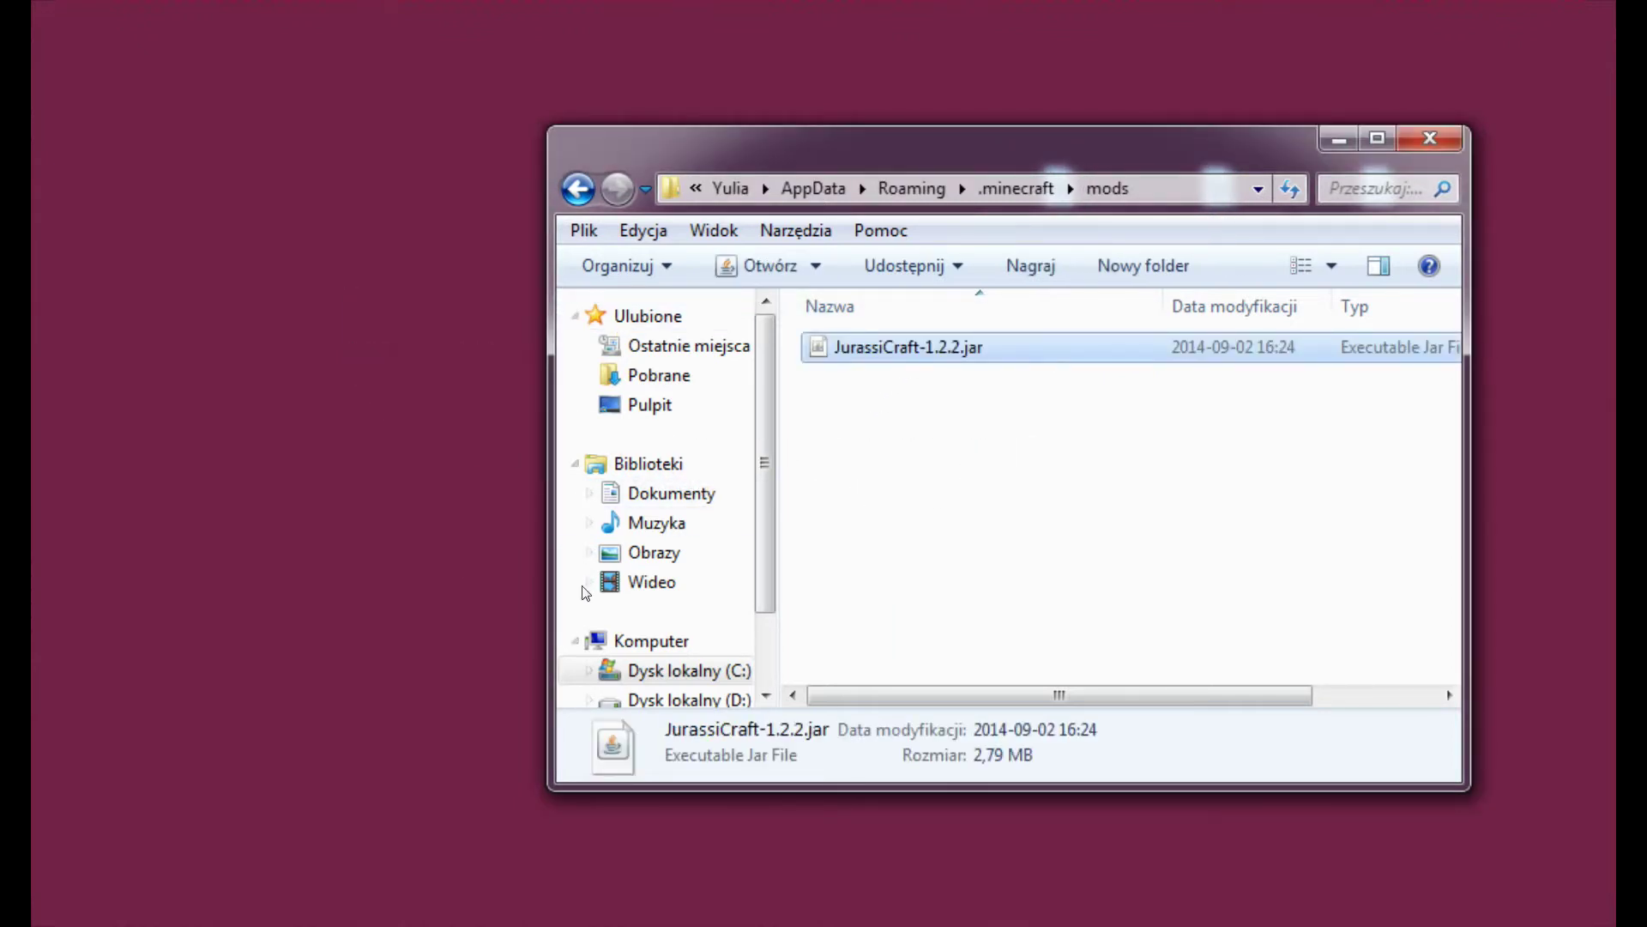
click(1429, 137)
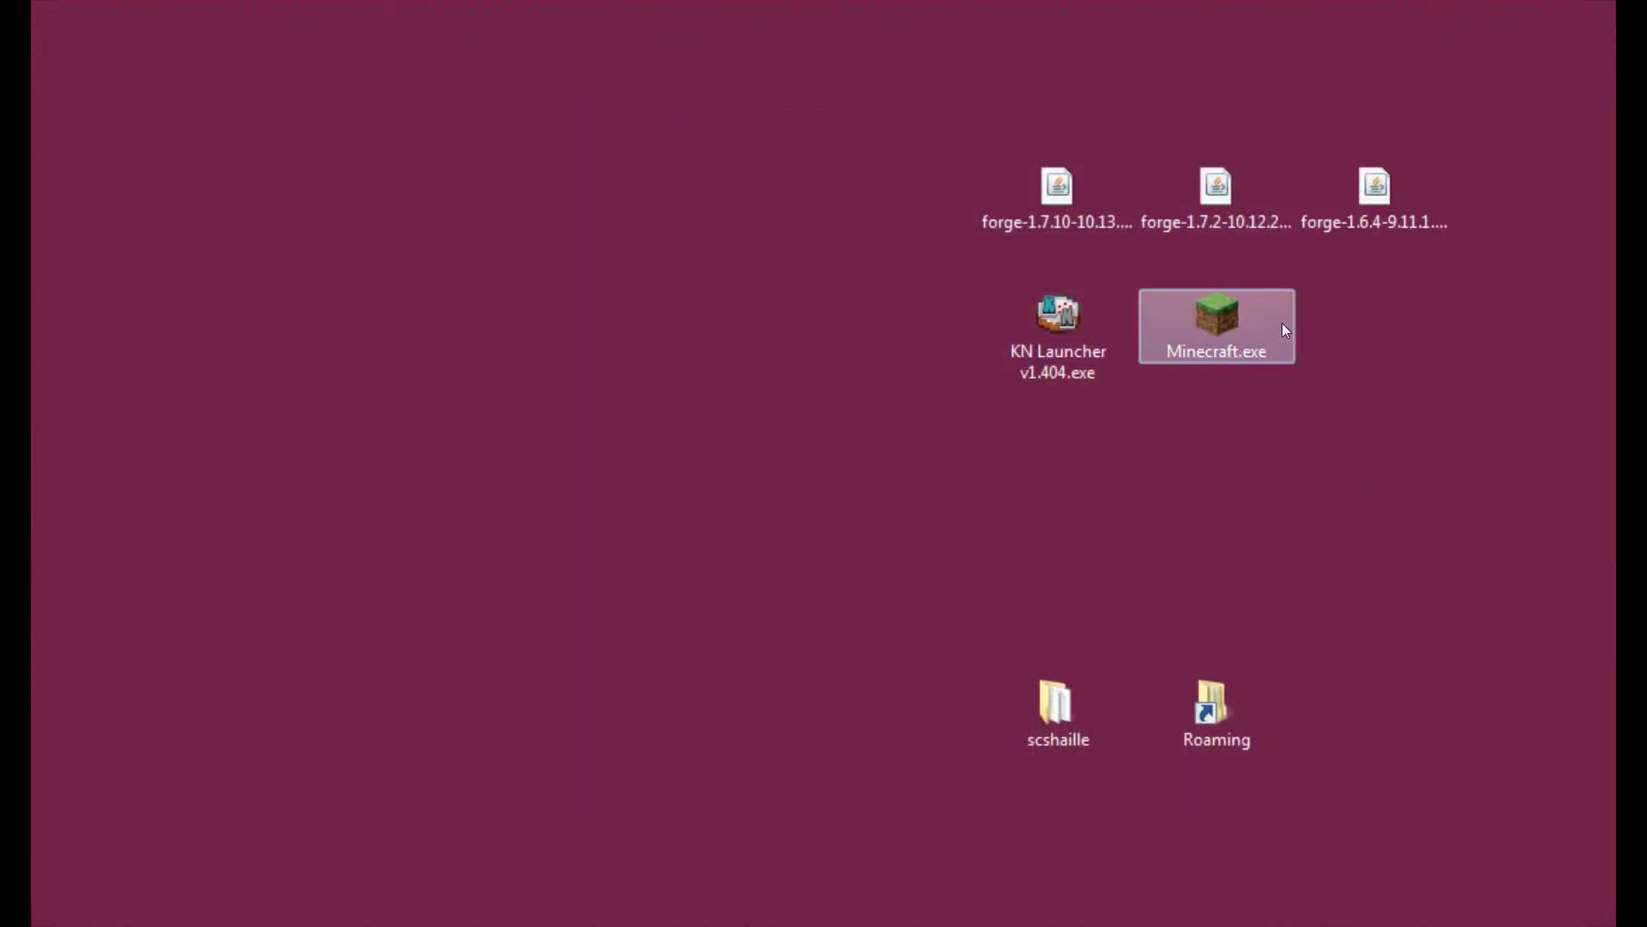
Launch Minecraft.exe and play the Forge profile to reach the 1.7.10 title screen.
double_click(1250, 315)
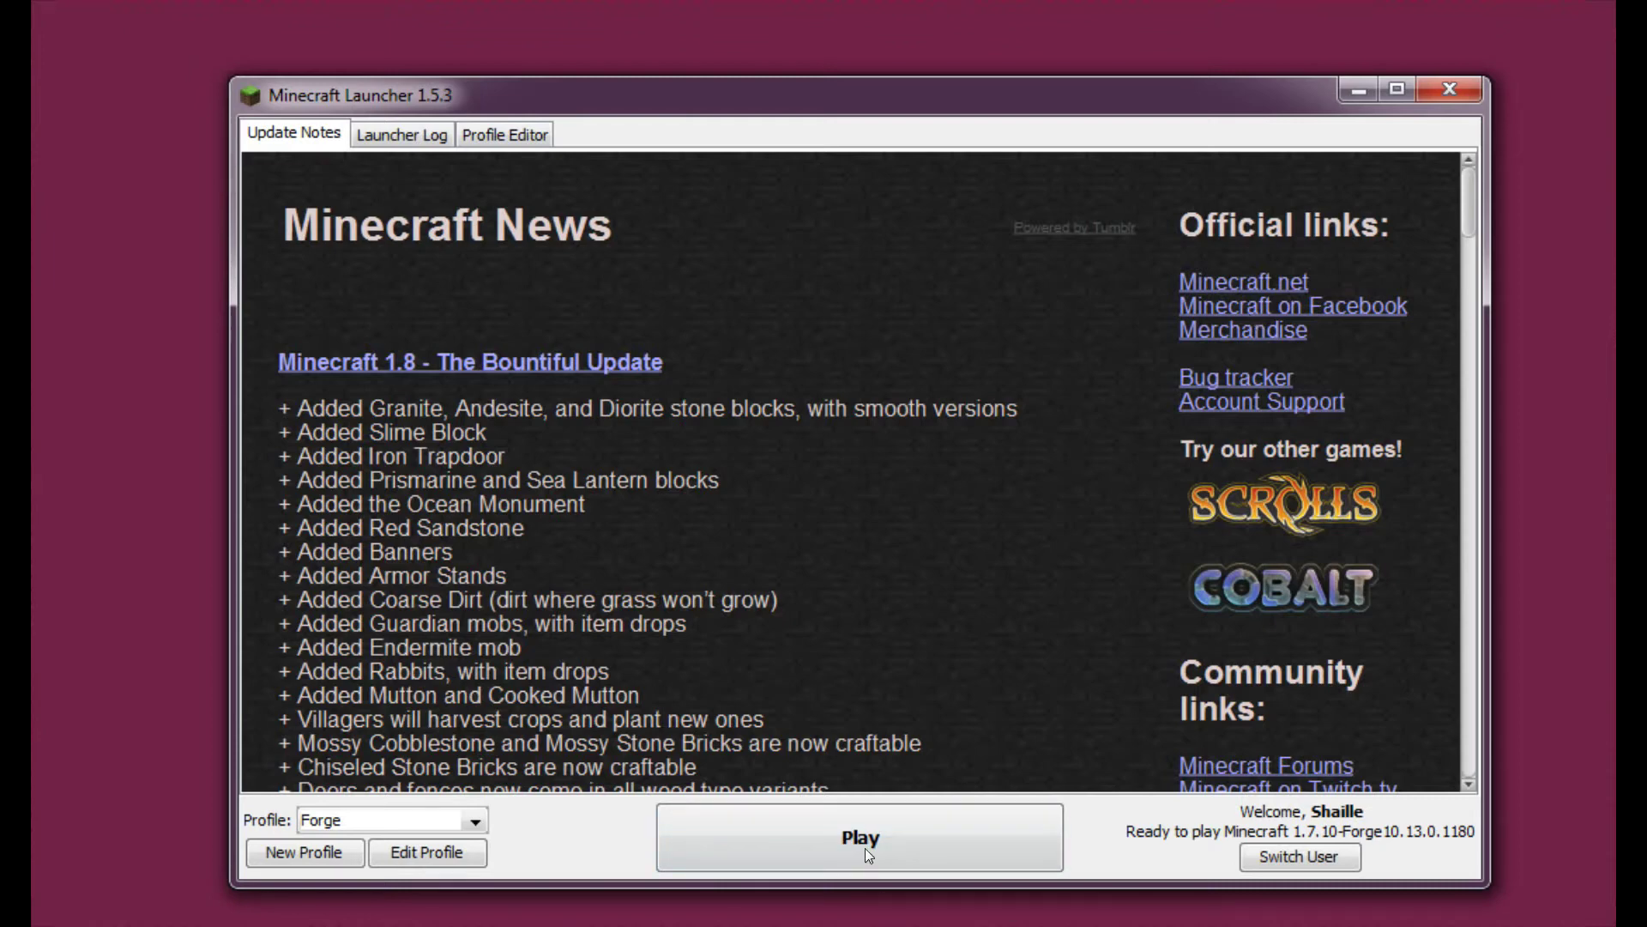
scroll(1036, 623, down, 3)
scroll(1062, 658, up, 3)
click(858, 840)
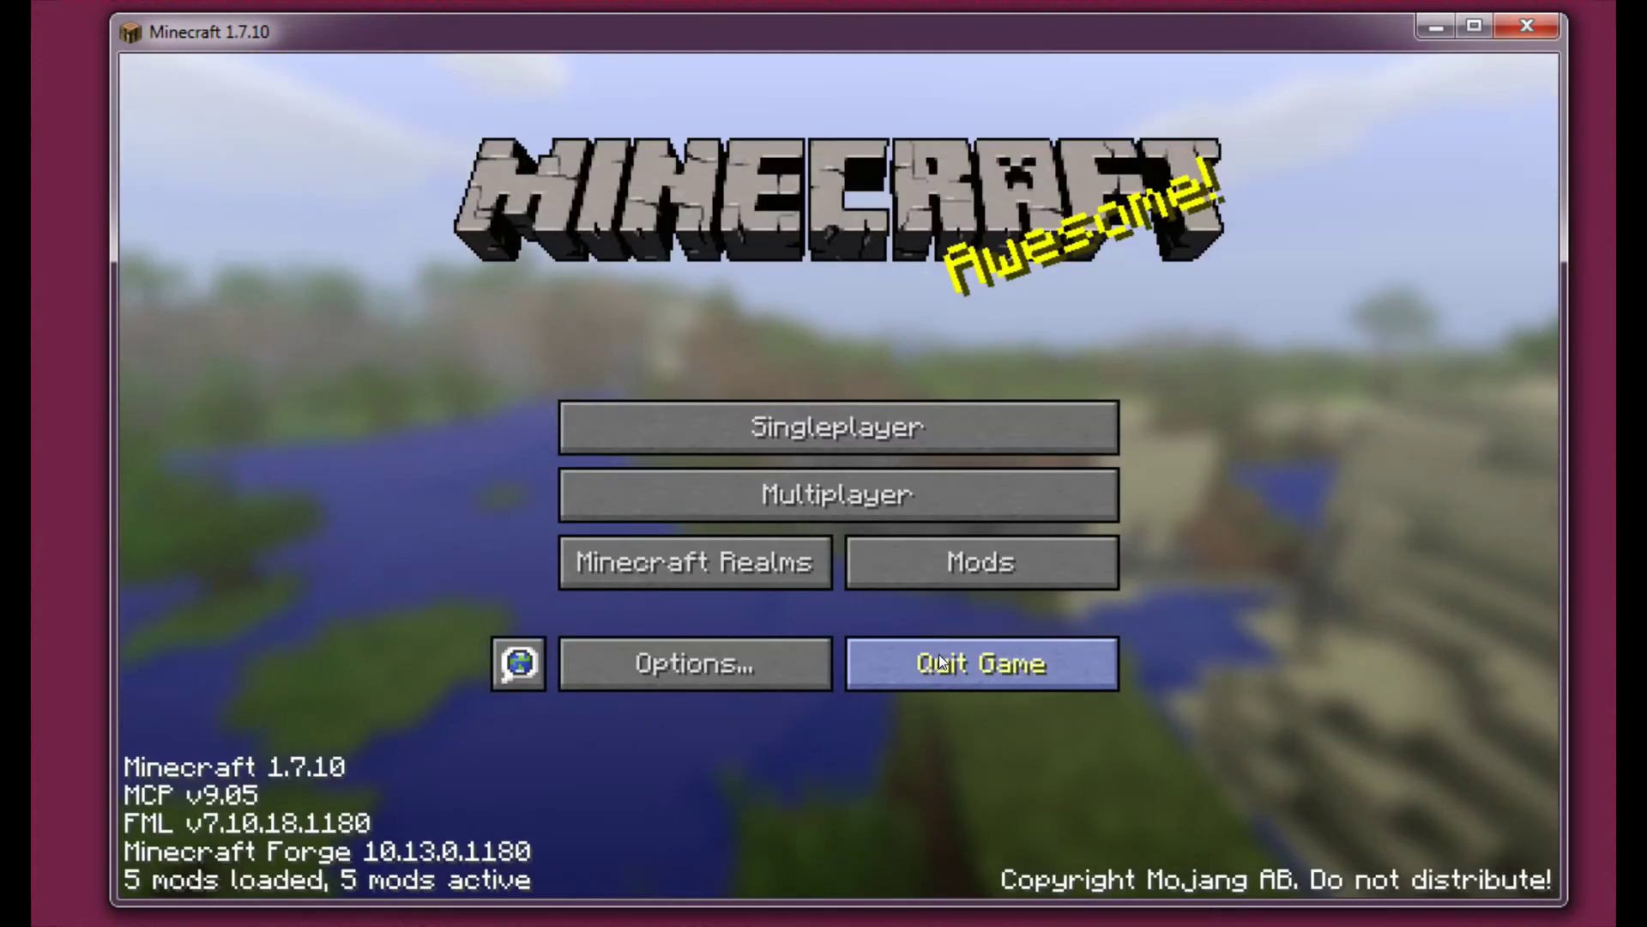
Create a Creative-mode singleplayer world called New World and load into it.
click(941, 434)
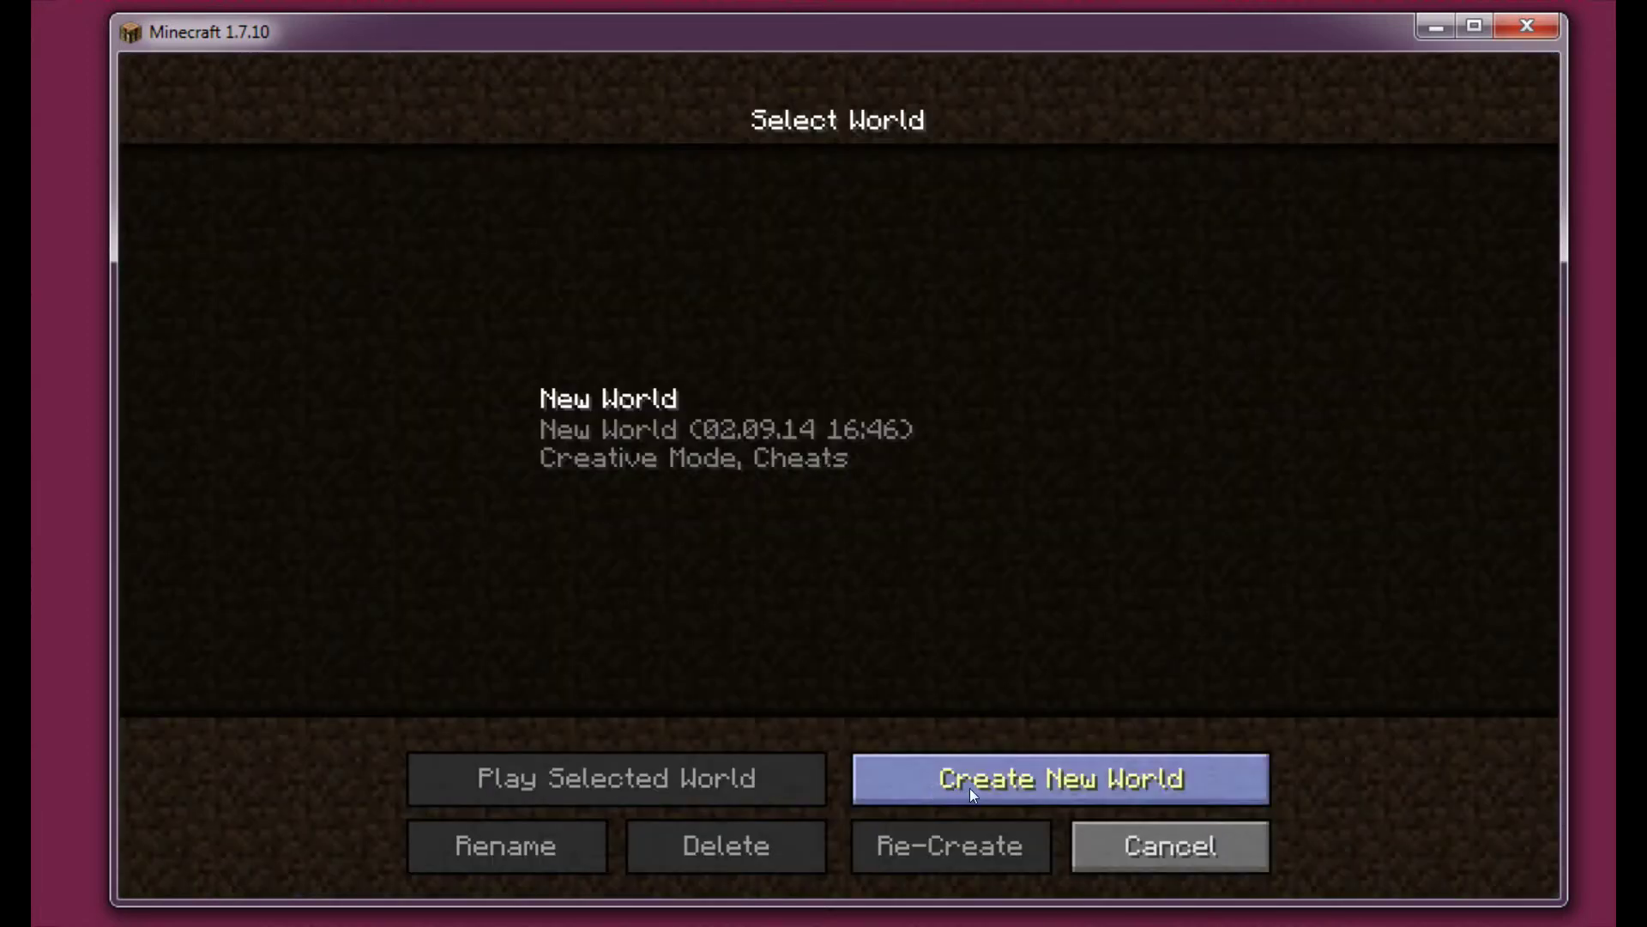
click(989, 763)
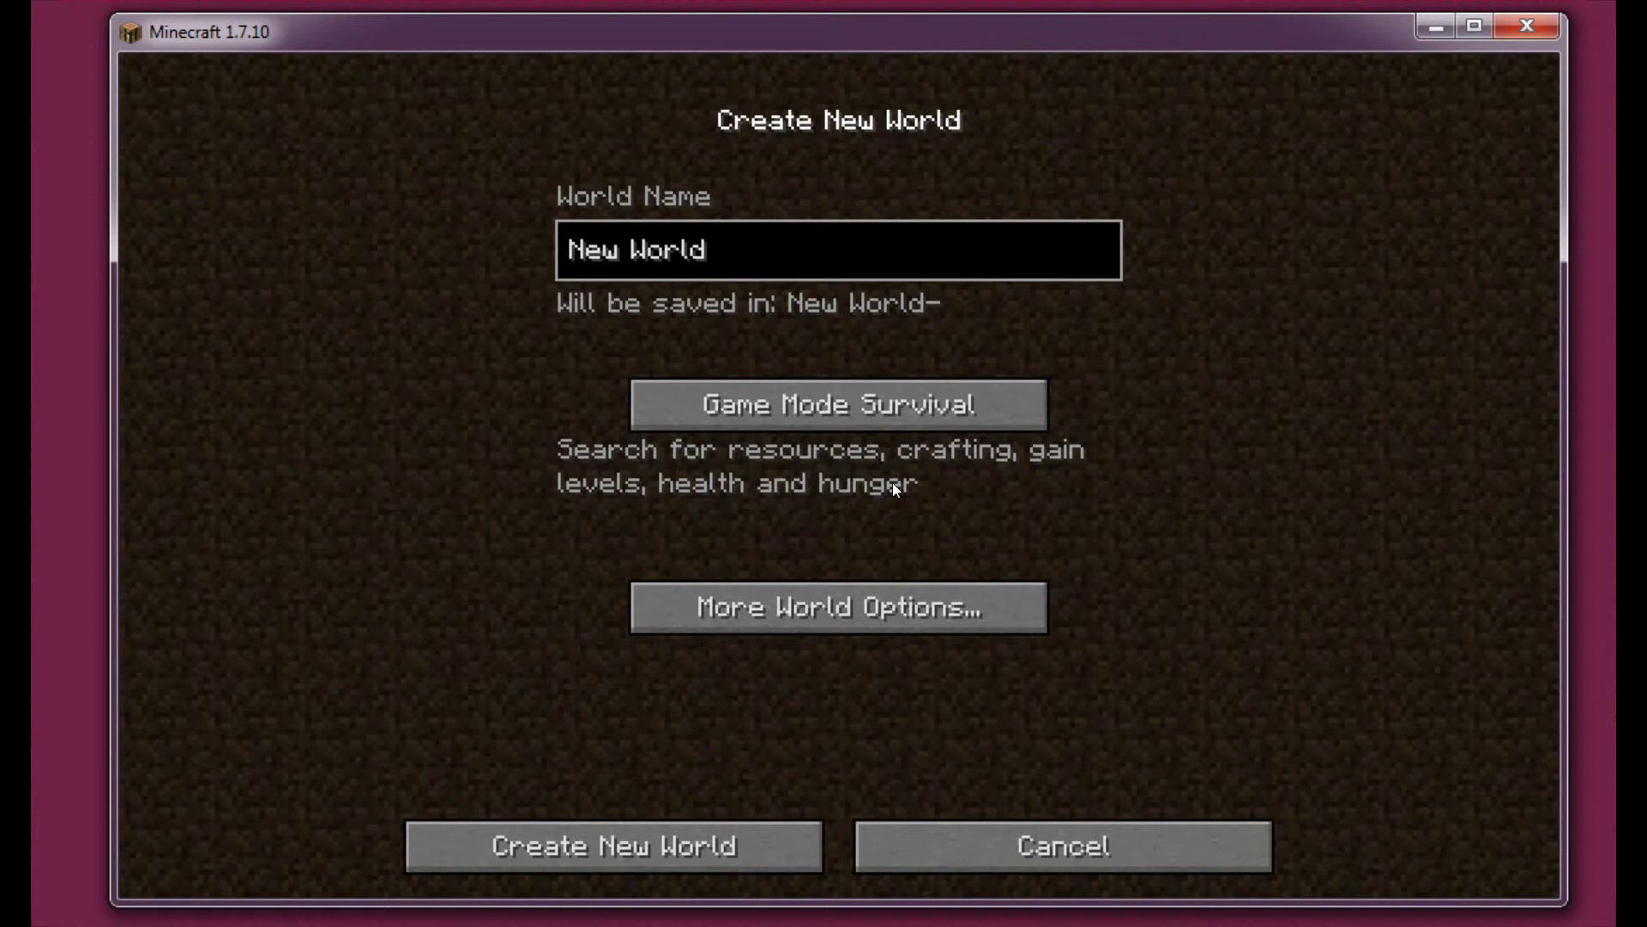
click(856, 404)
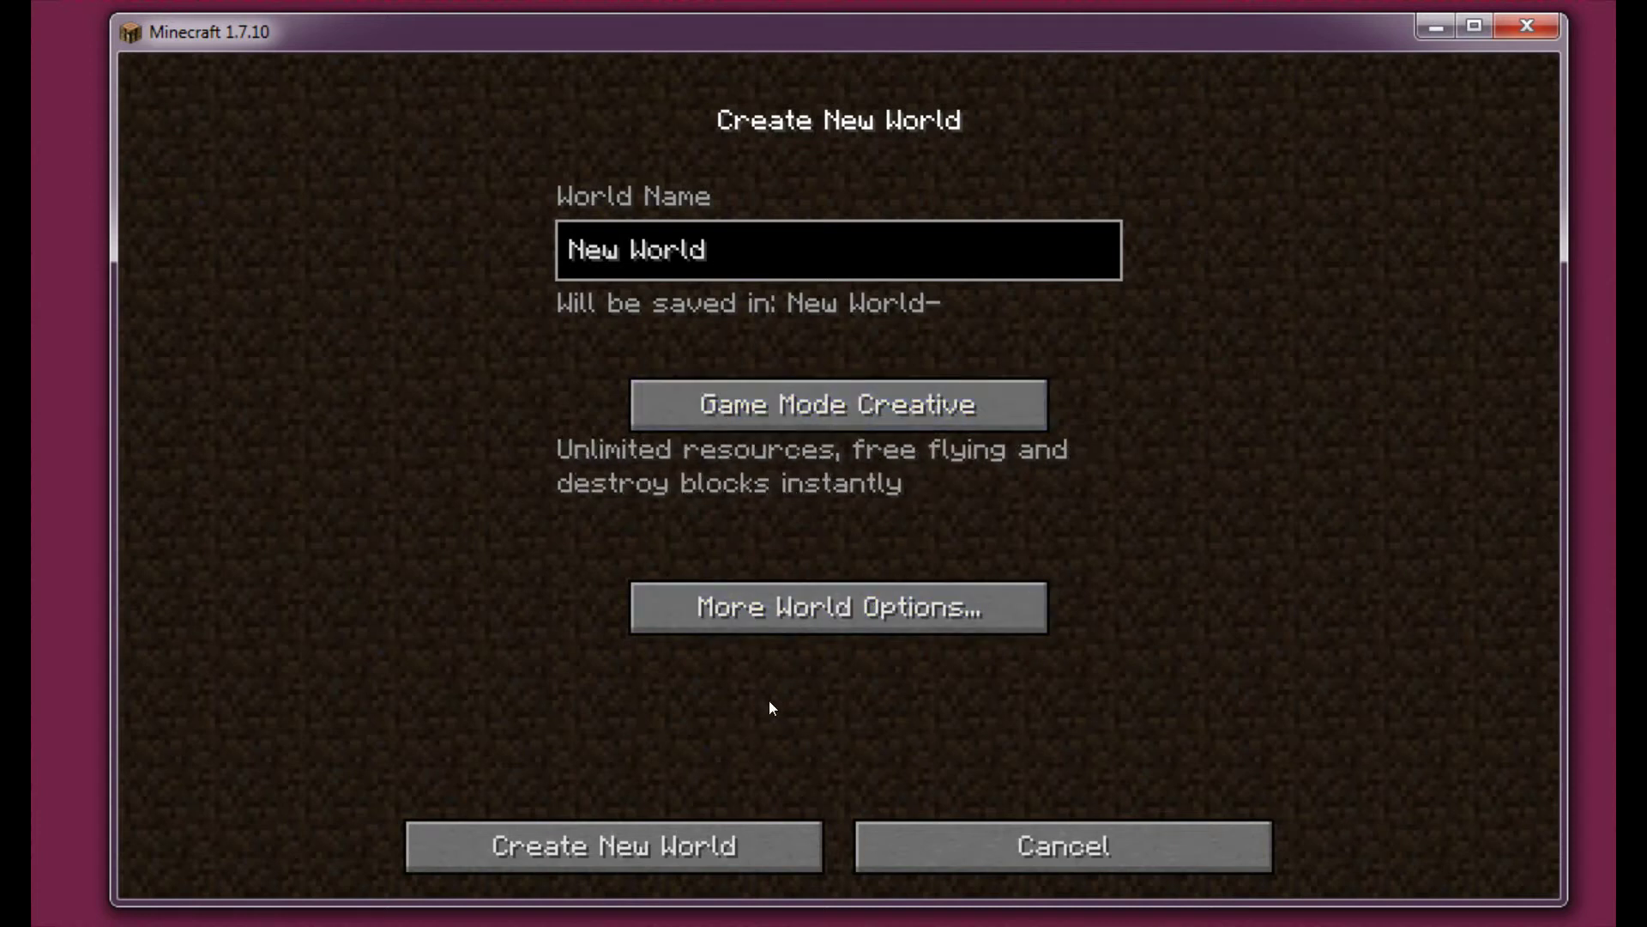
click(728, 844)
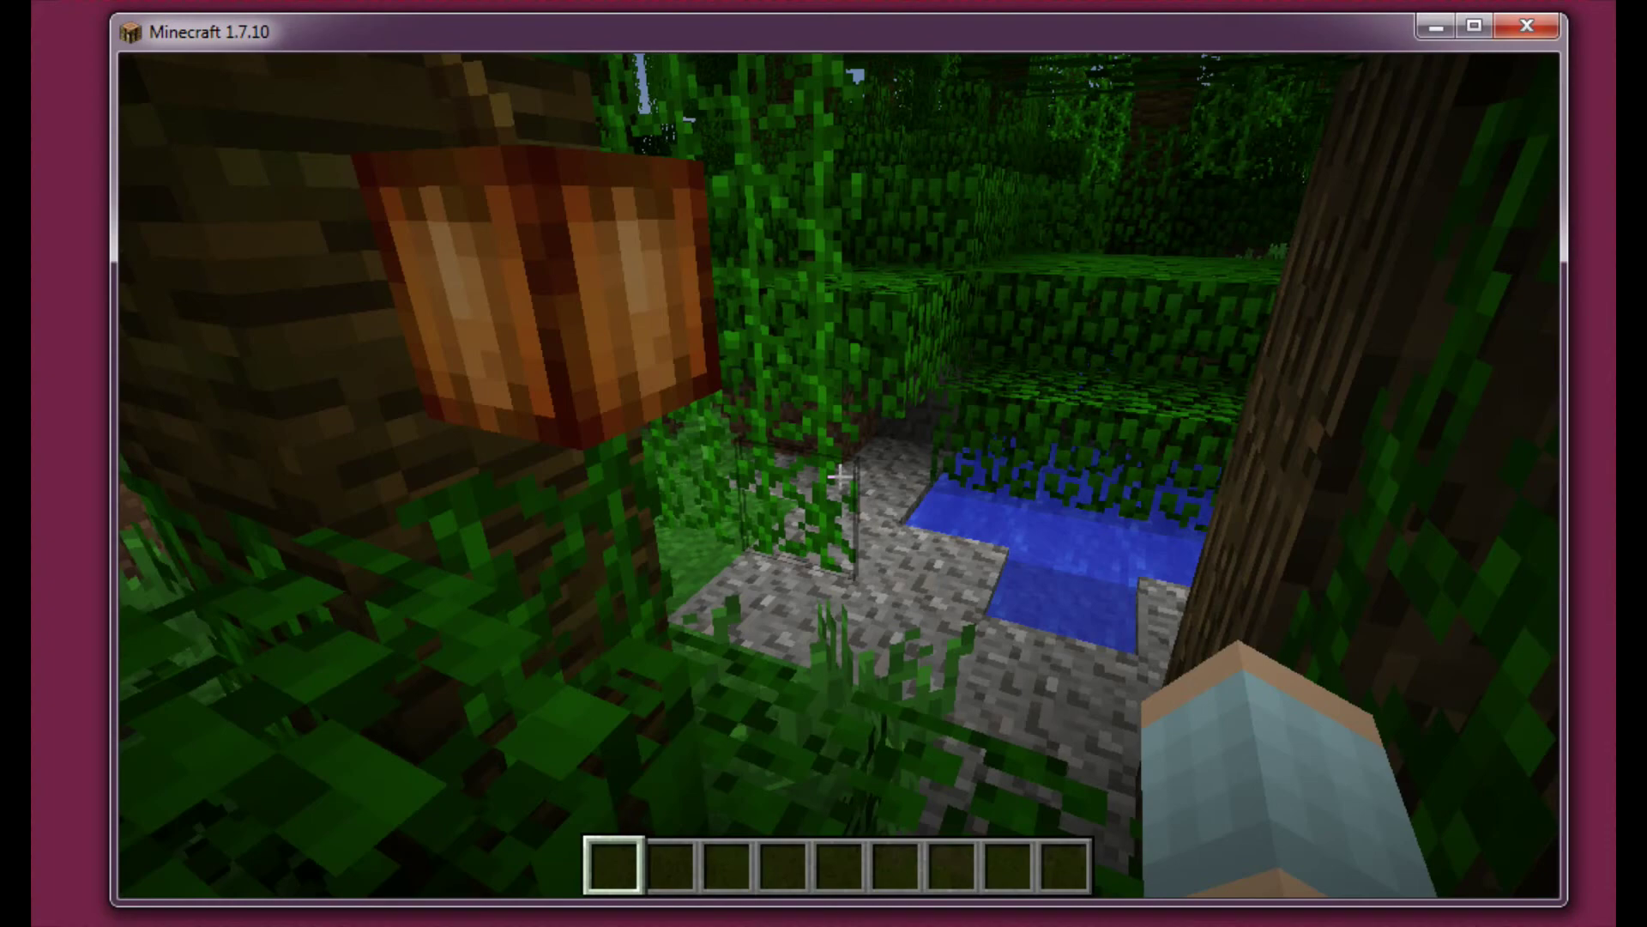
View the JurassiCraft tab's fossil ores and dinosaur meats on category page 2, then return to page 1.
key(w)
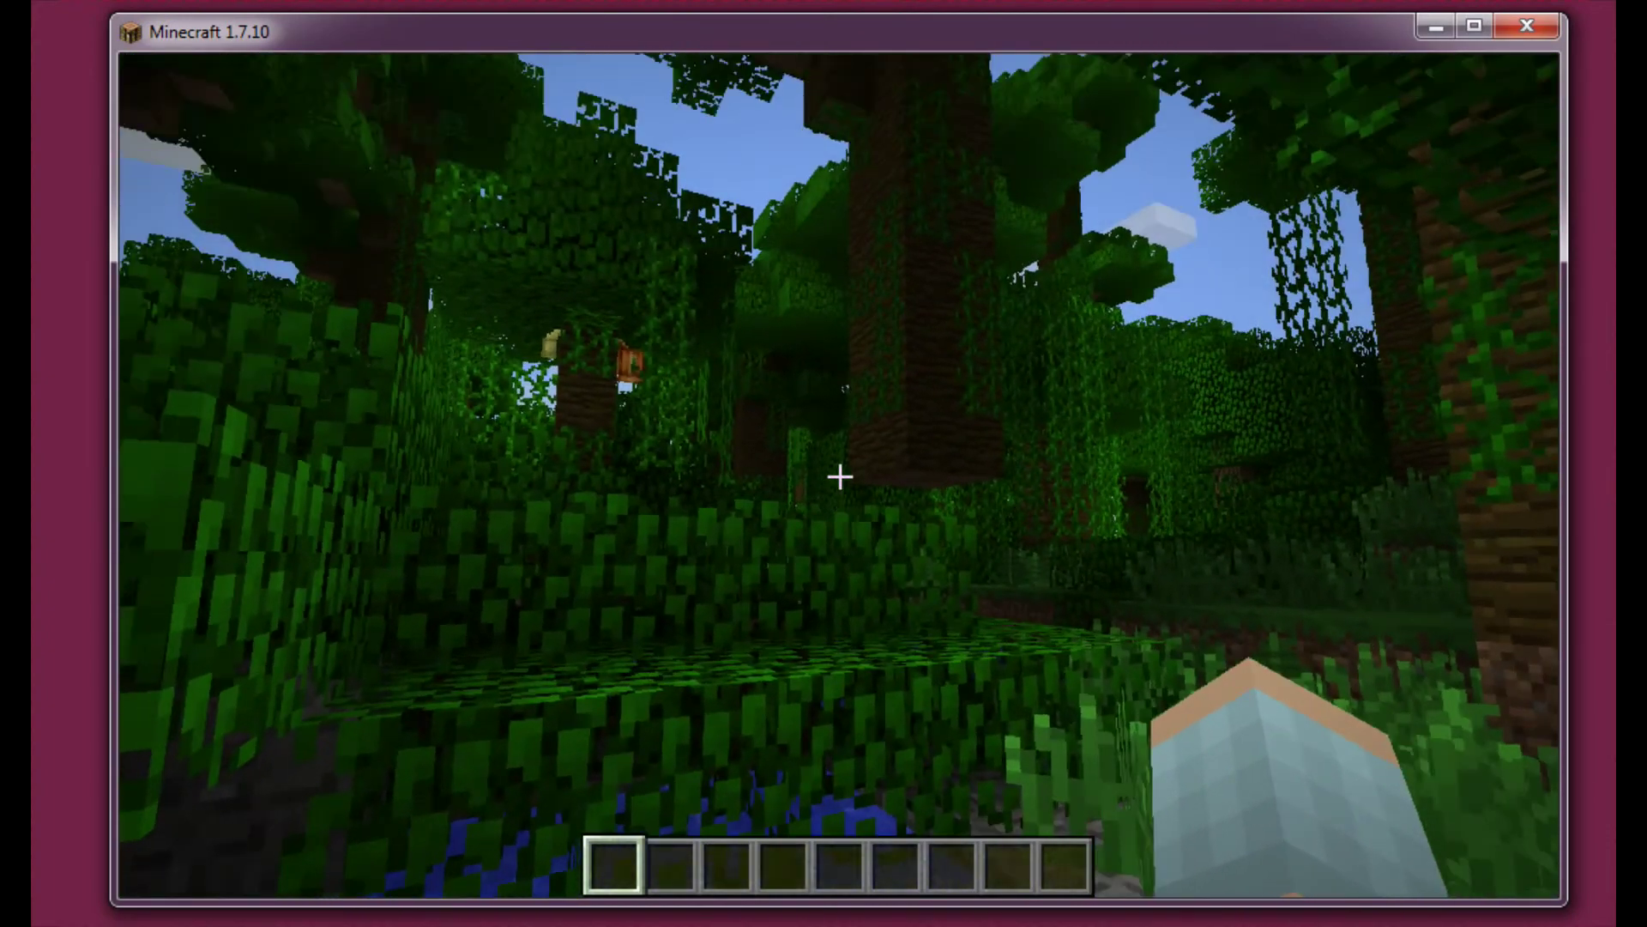
key(e)
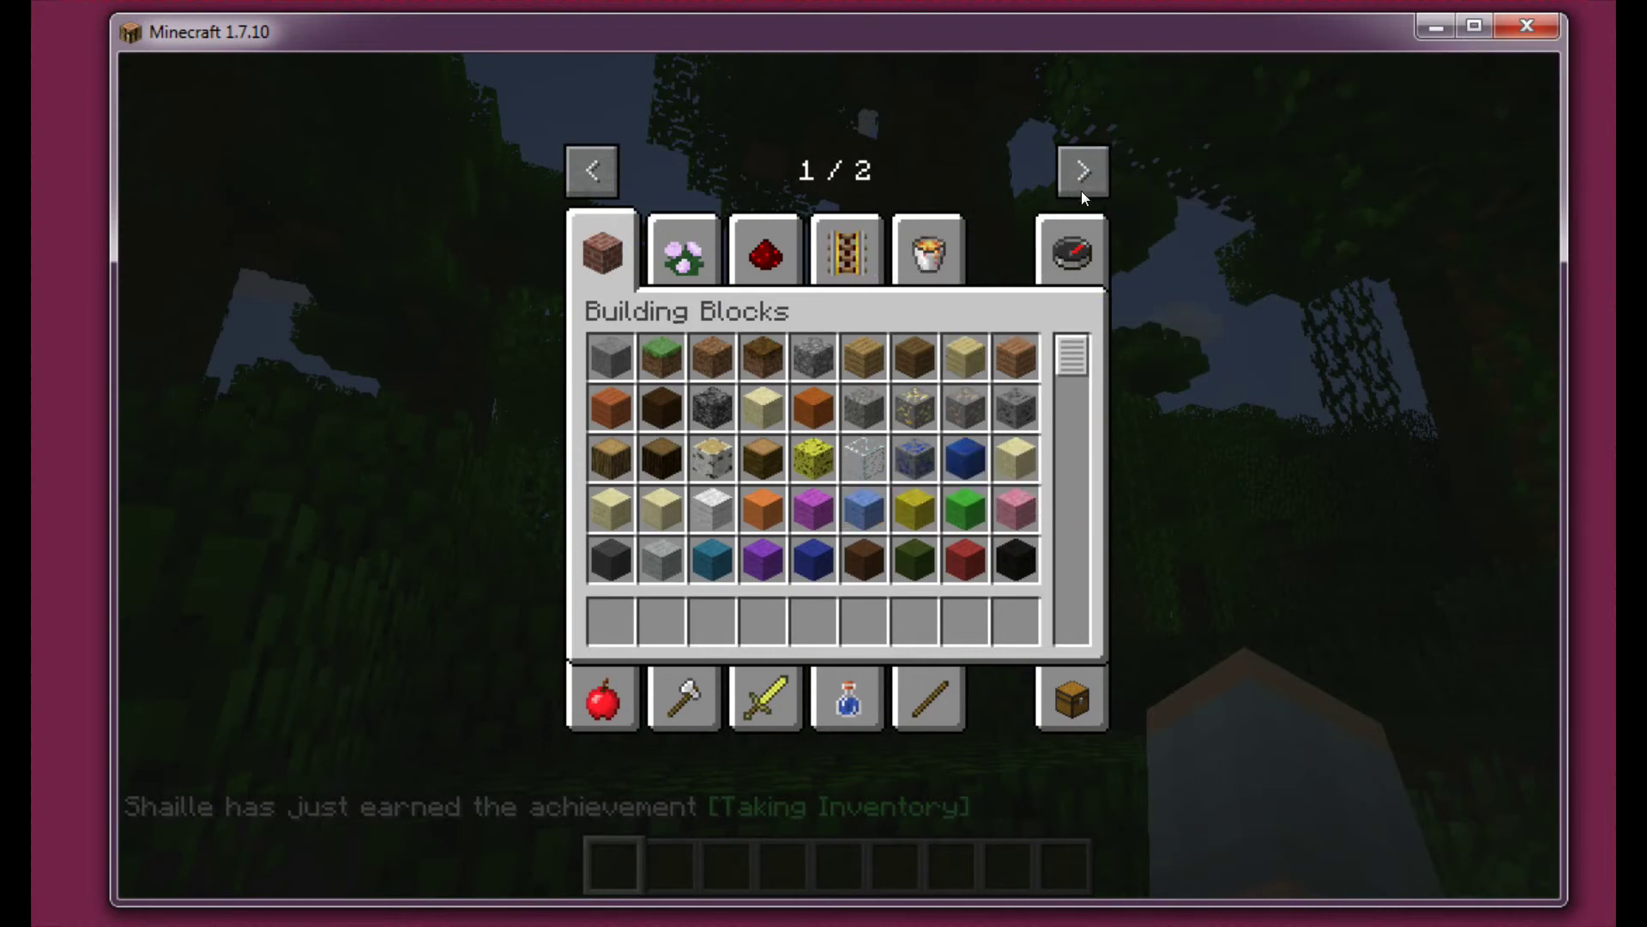
click(1098, 169)
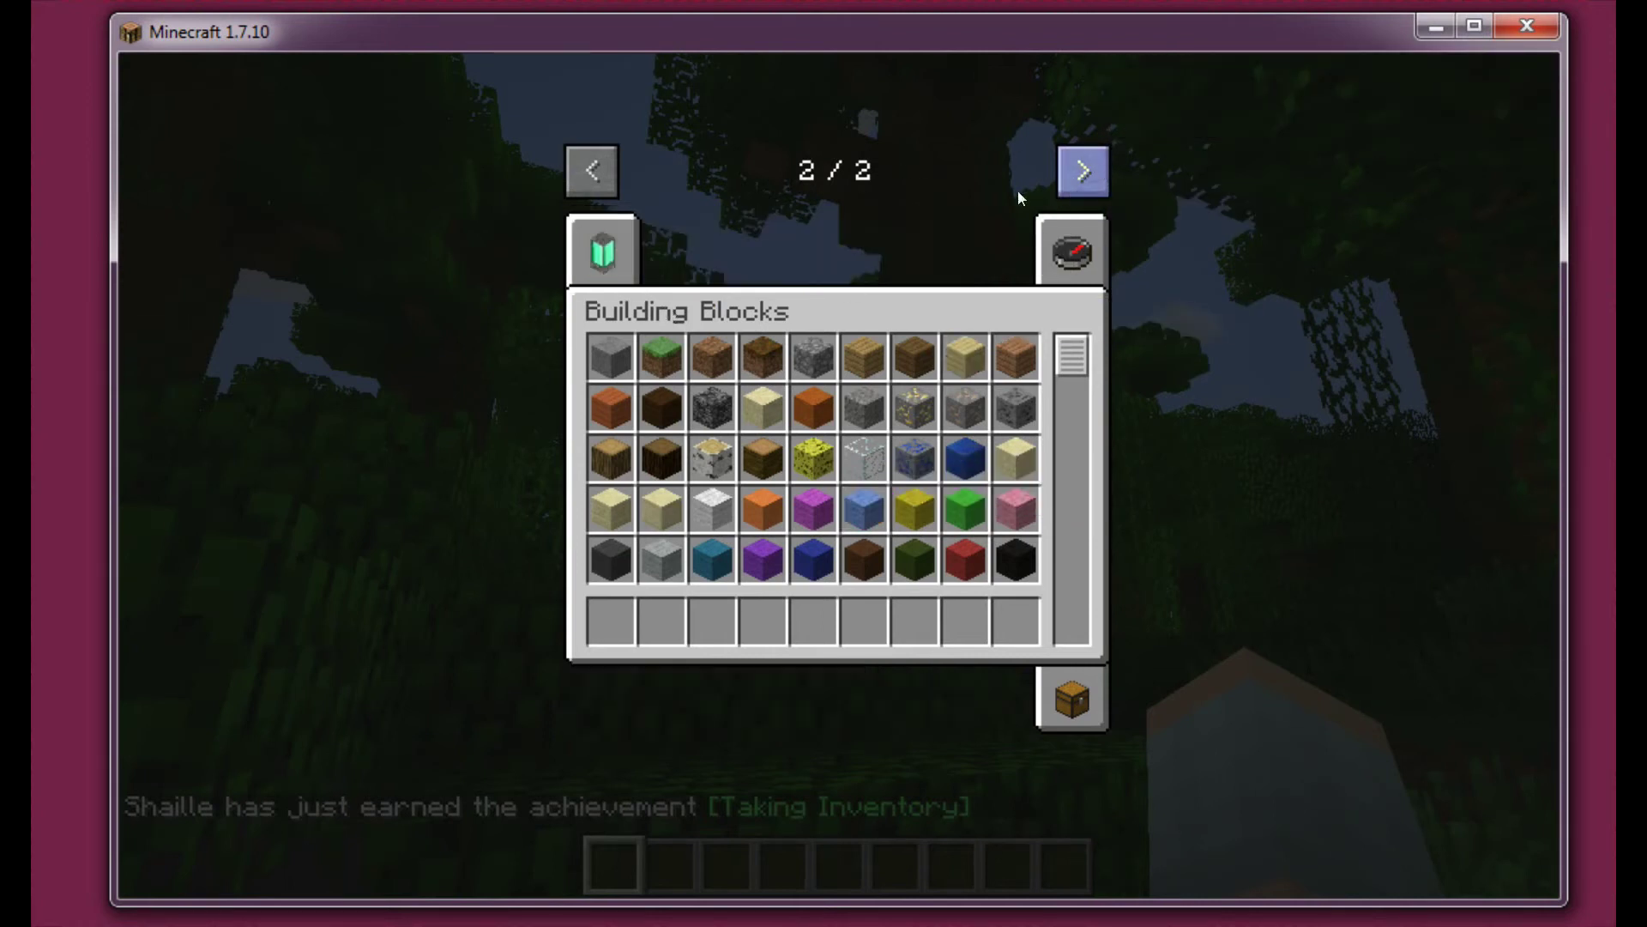
click(600, 252)
scroll(989, 585, down, 3)
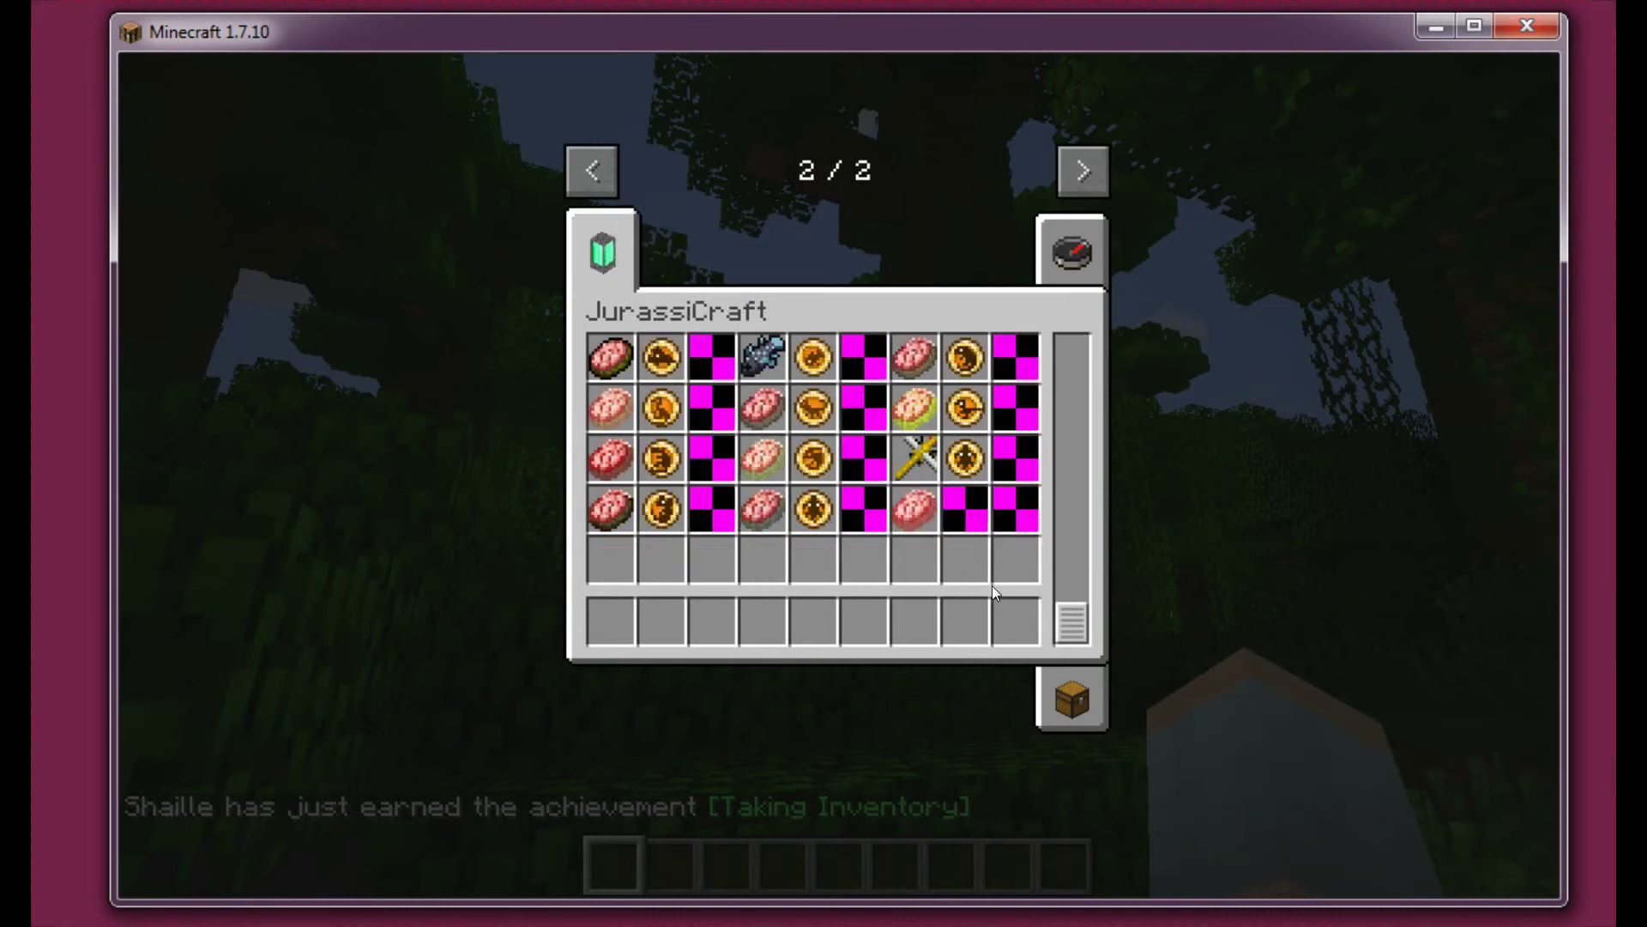
scroll(974, 537, up, 1)
scroll(973, 537, up, 2)
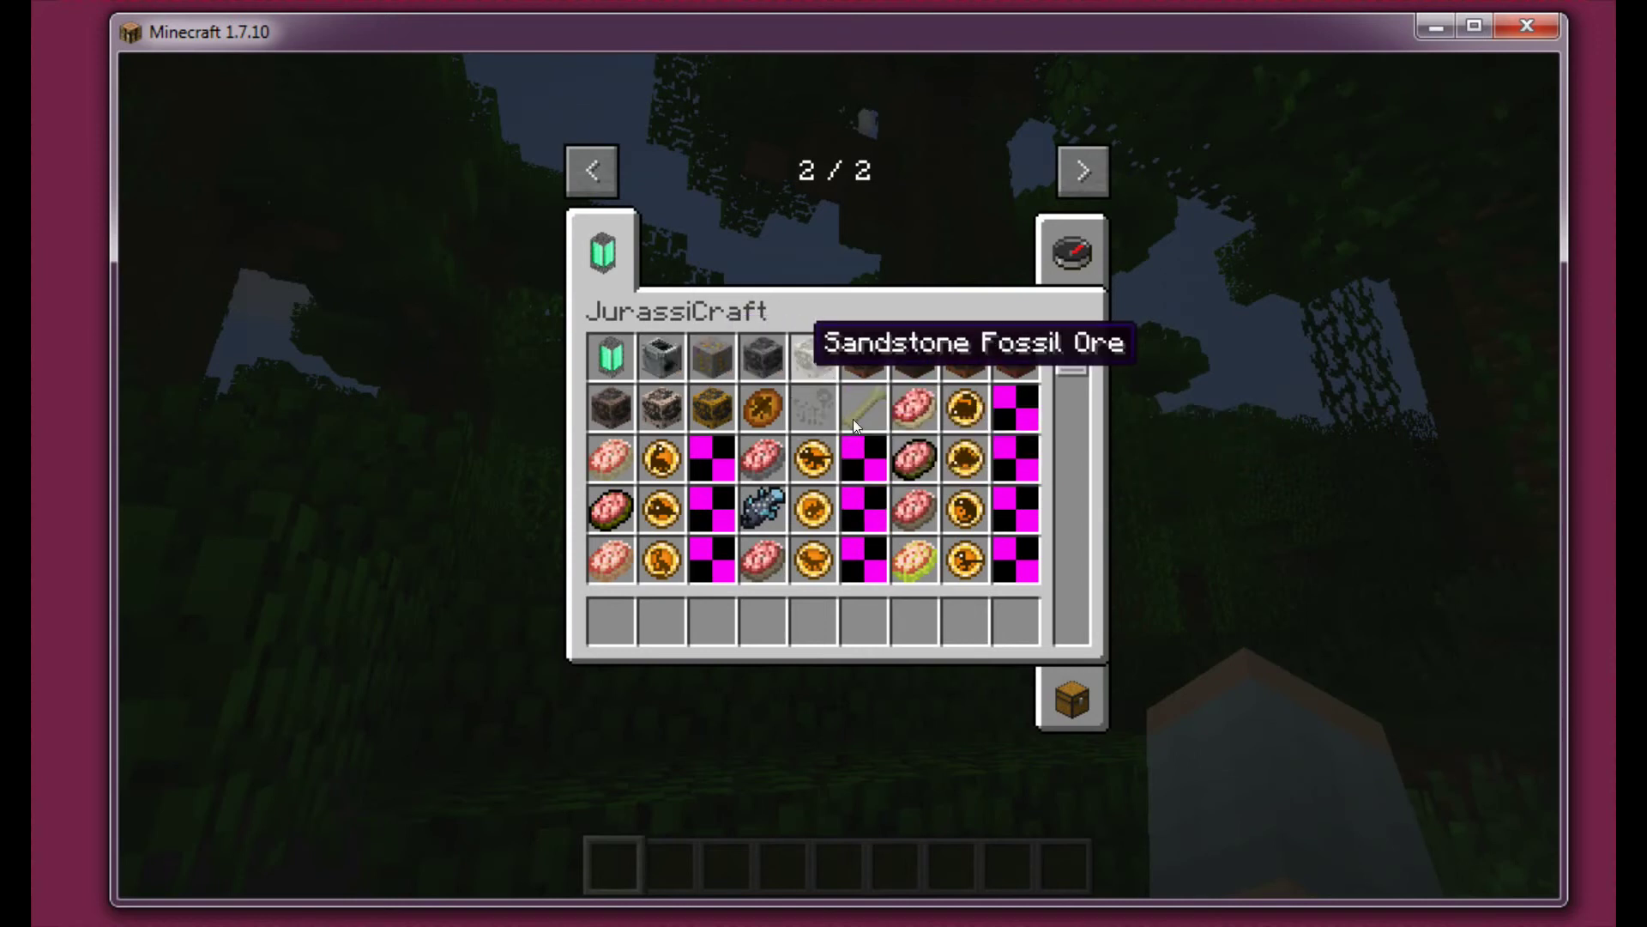
scroll(849, 450, down, 4)
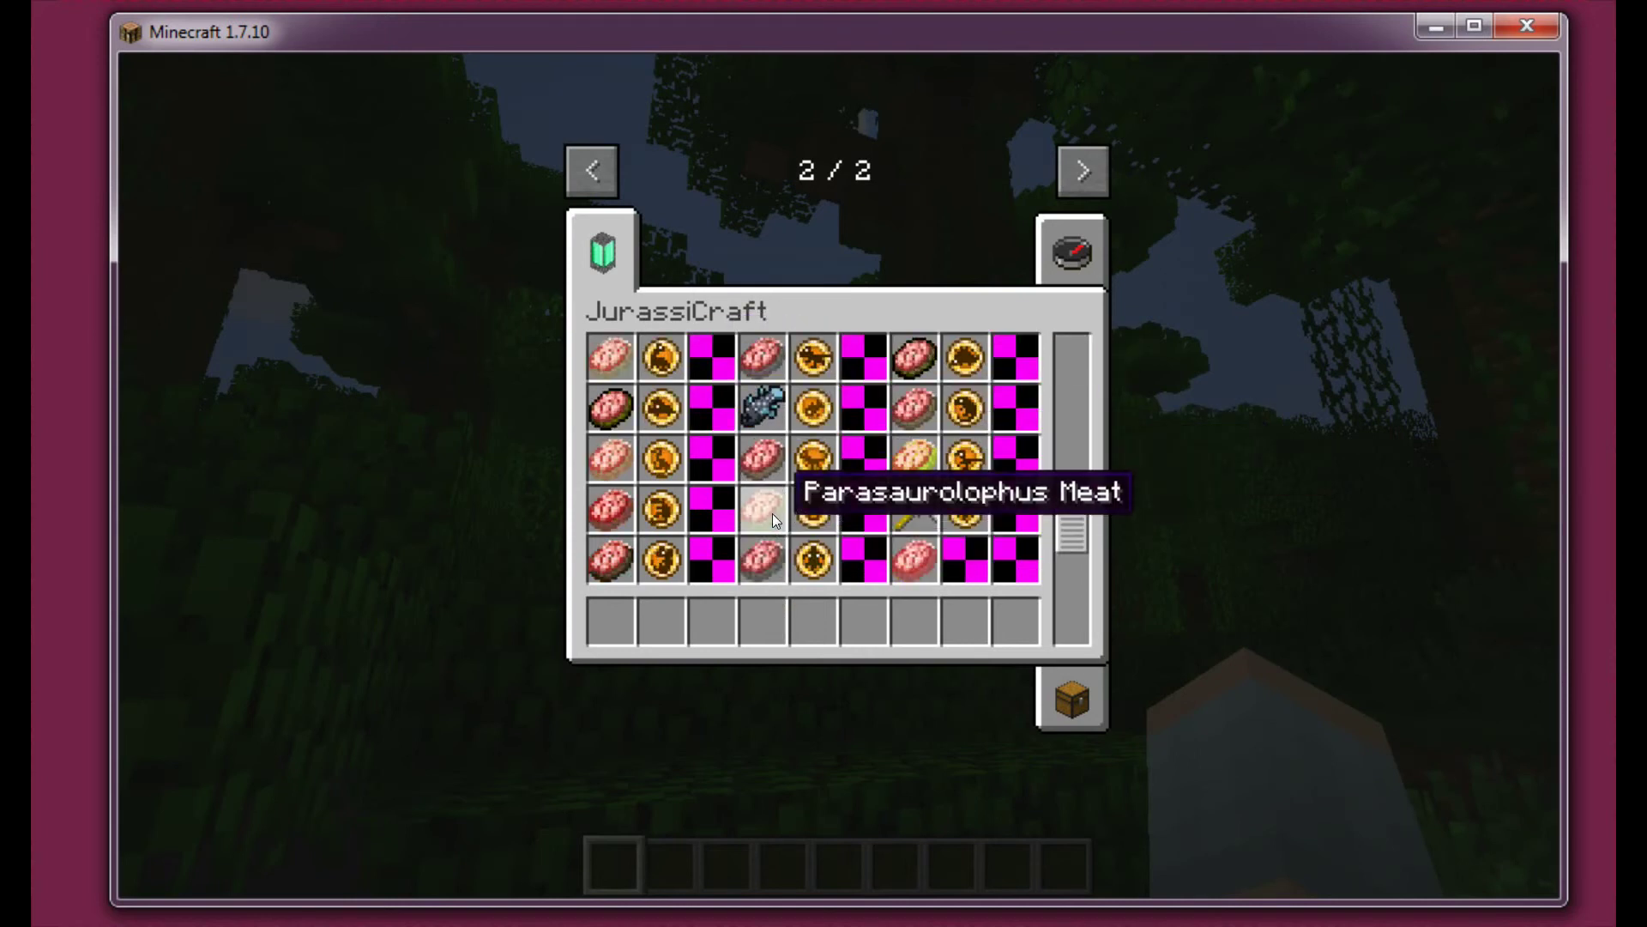
scroll(773, 513, up, 4)
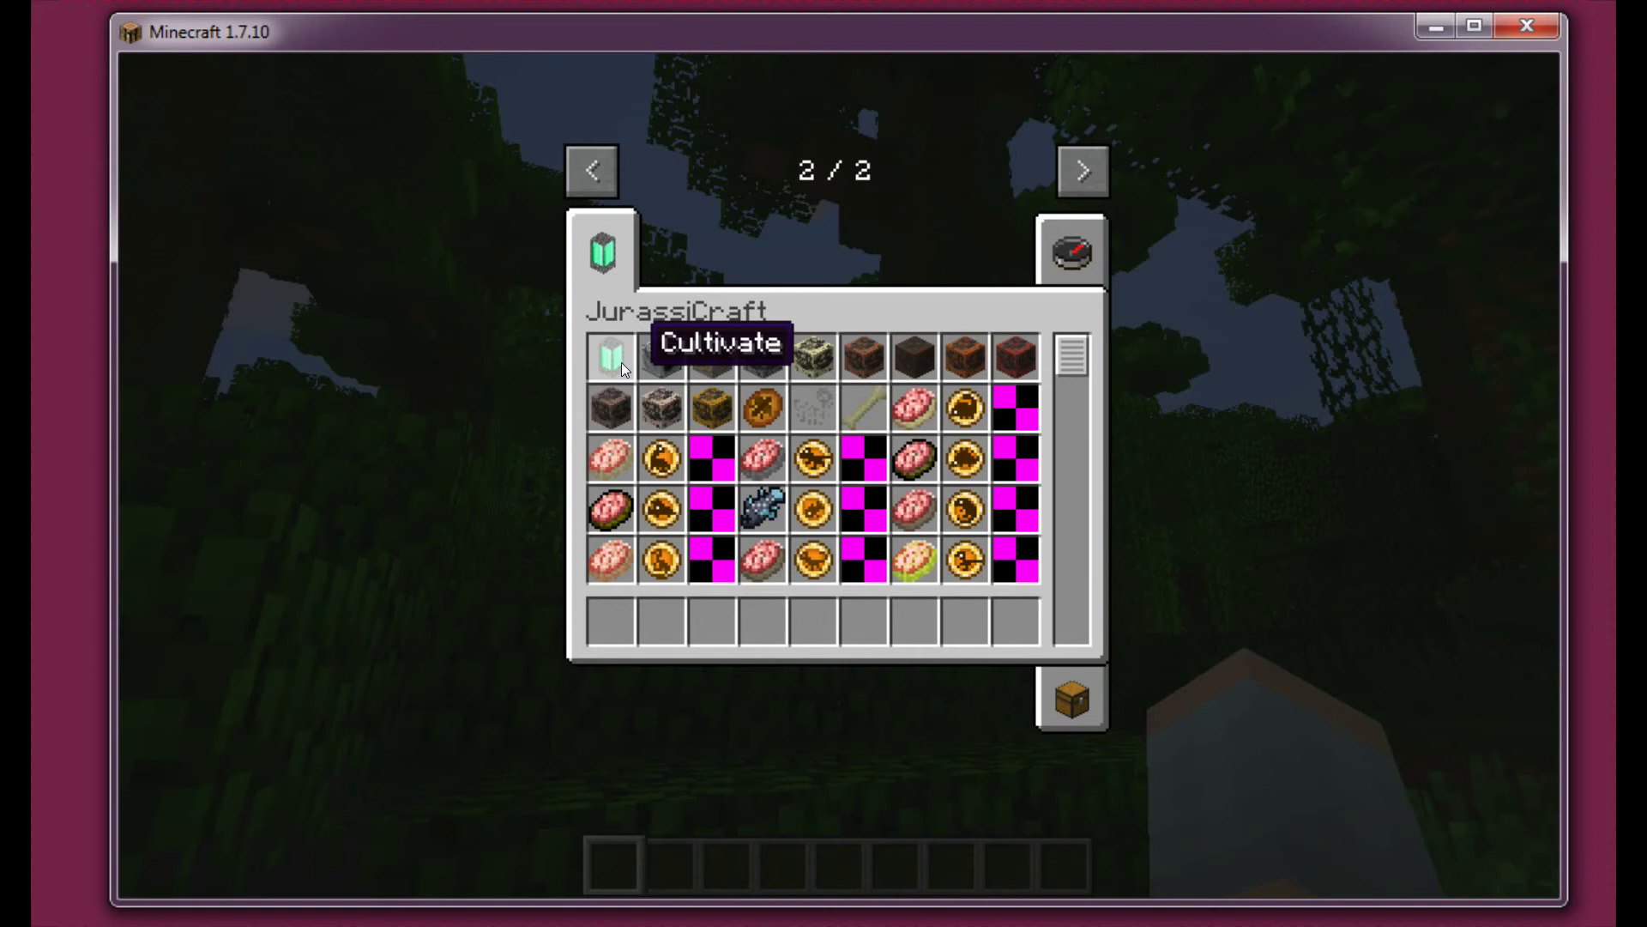
click(587, 165)
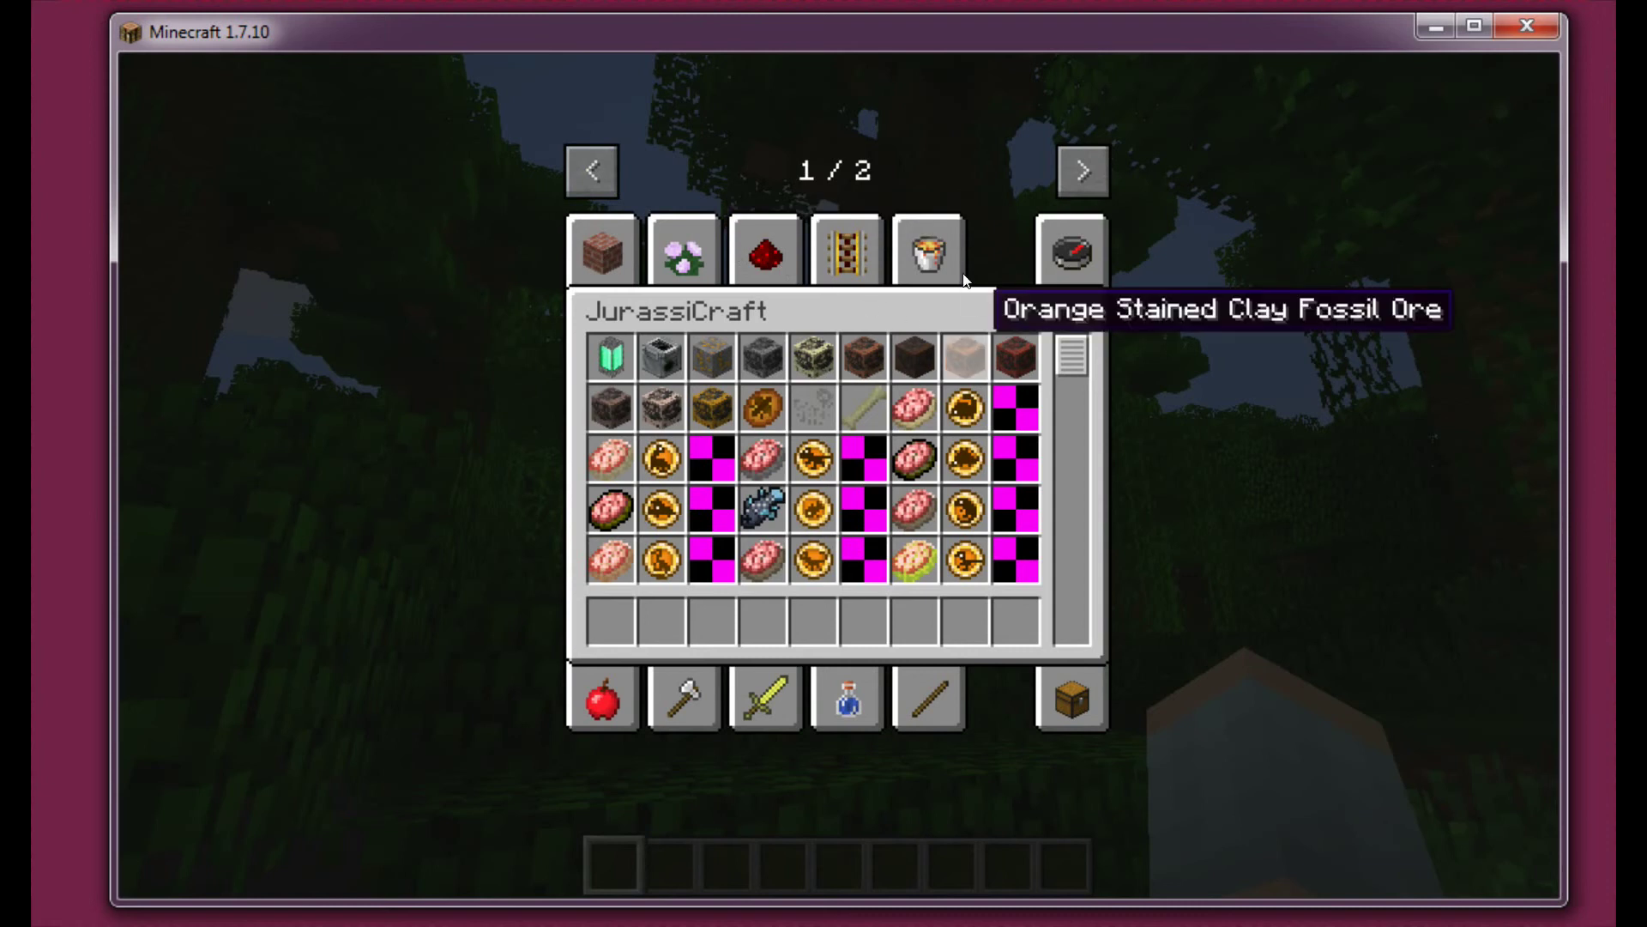
Pick up the Spawn Gallimimus egg from the Miscellaneous tab.
click(933, 253)
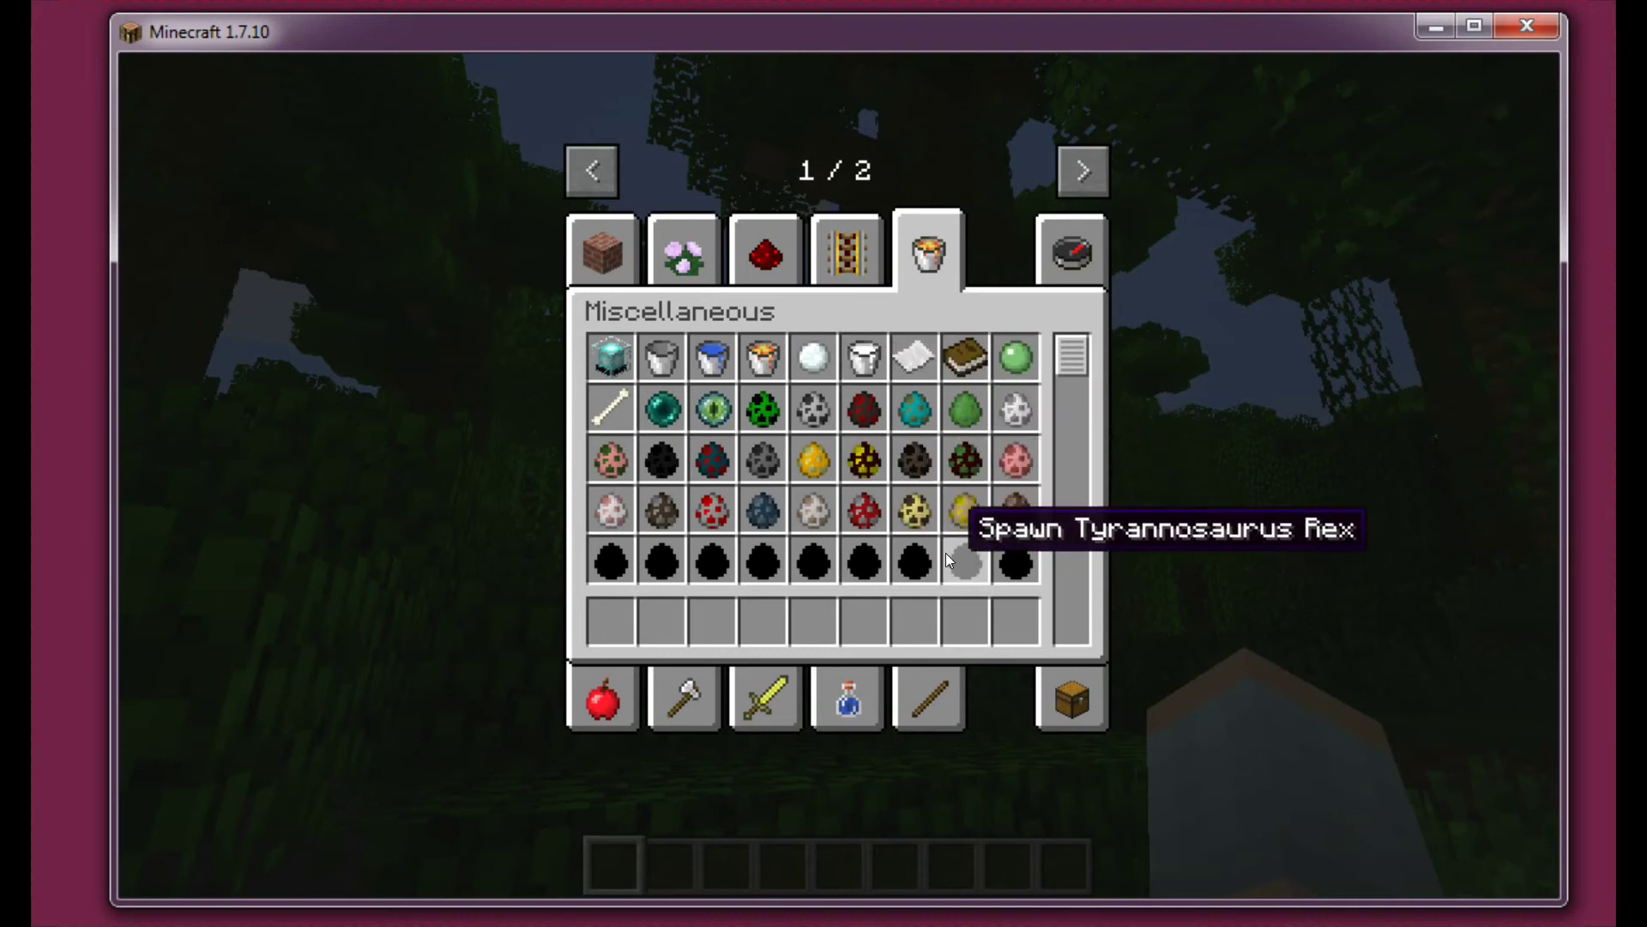
scroll(946, 552, down, 1)
scroll(948, 562, down, 1)
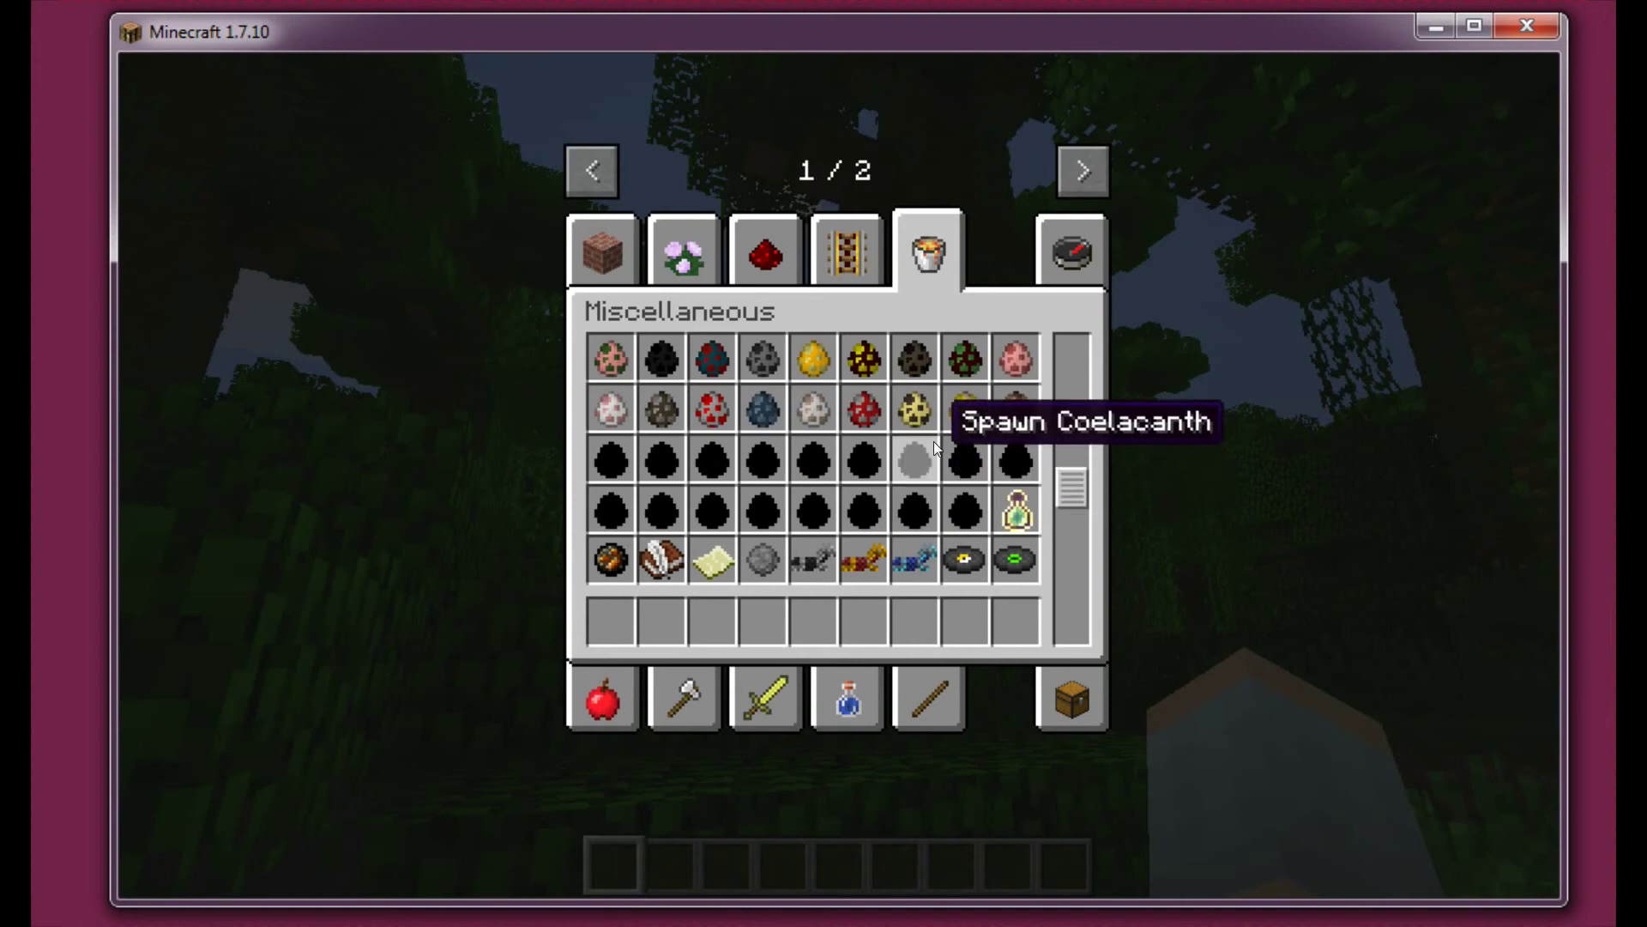
click(1014, 459)
Place the egg in hotbar slot 1, exit the inventory, and spawn a Gallimimus on the cobblestone.
click(611, 622)
key(Escape)
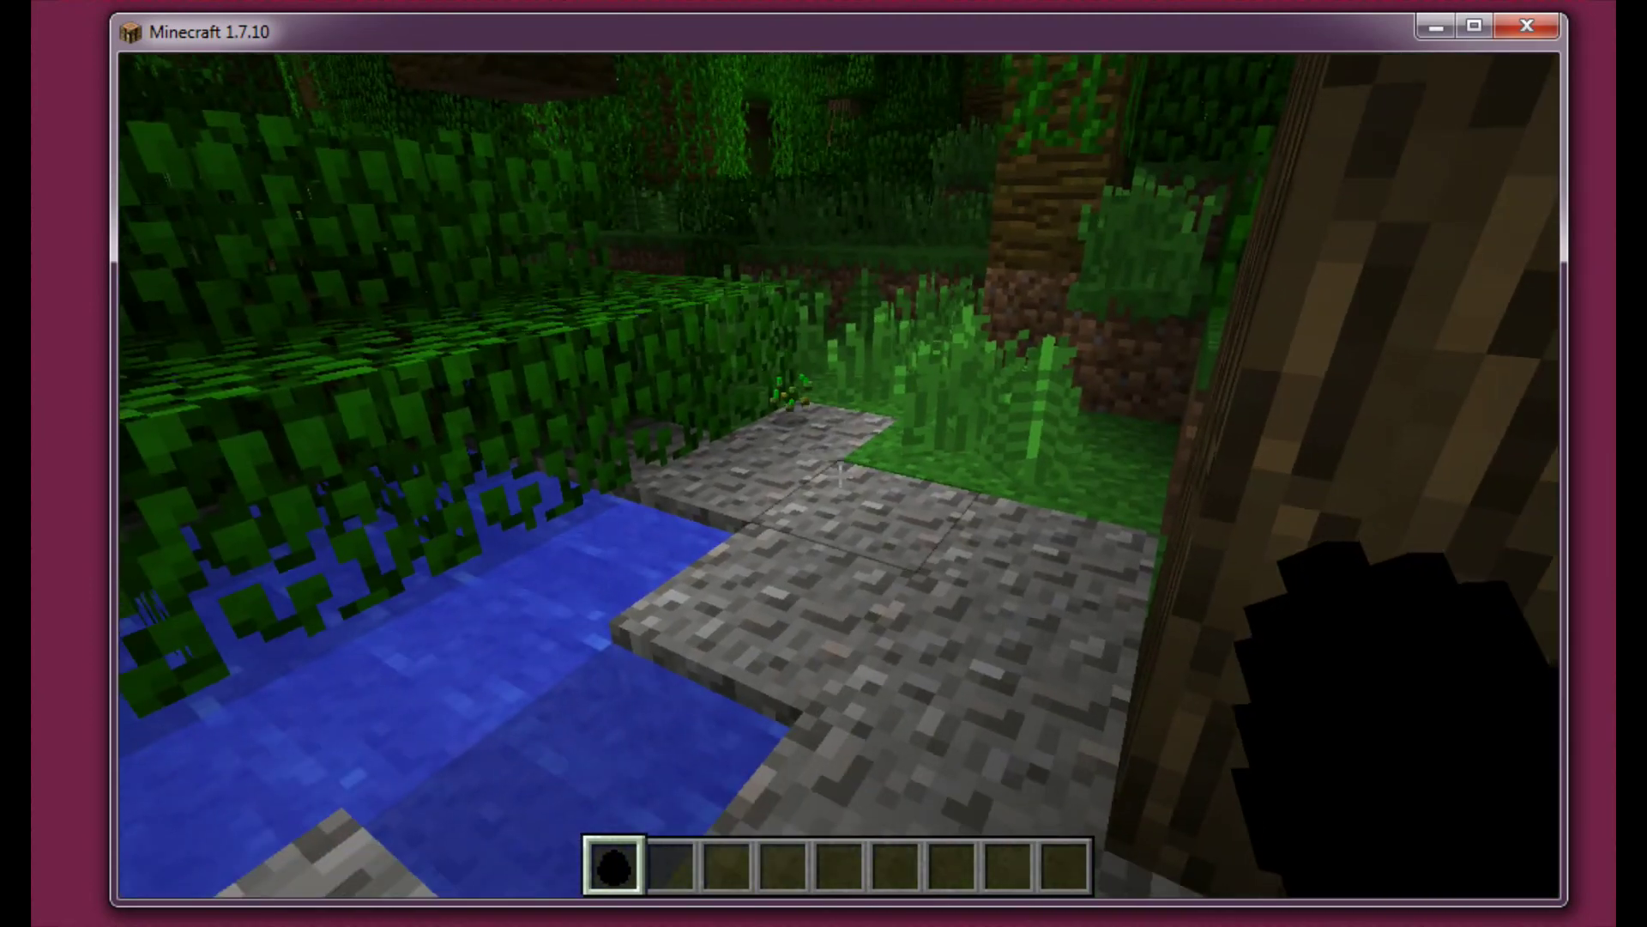
right_click(839, 476)
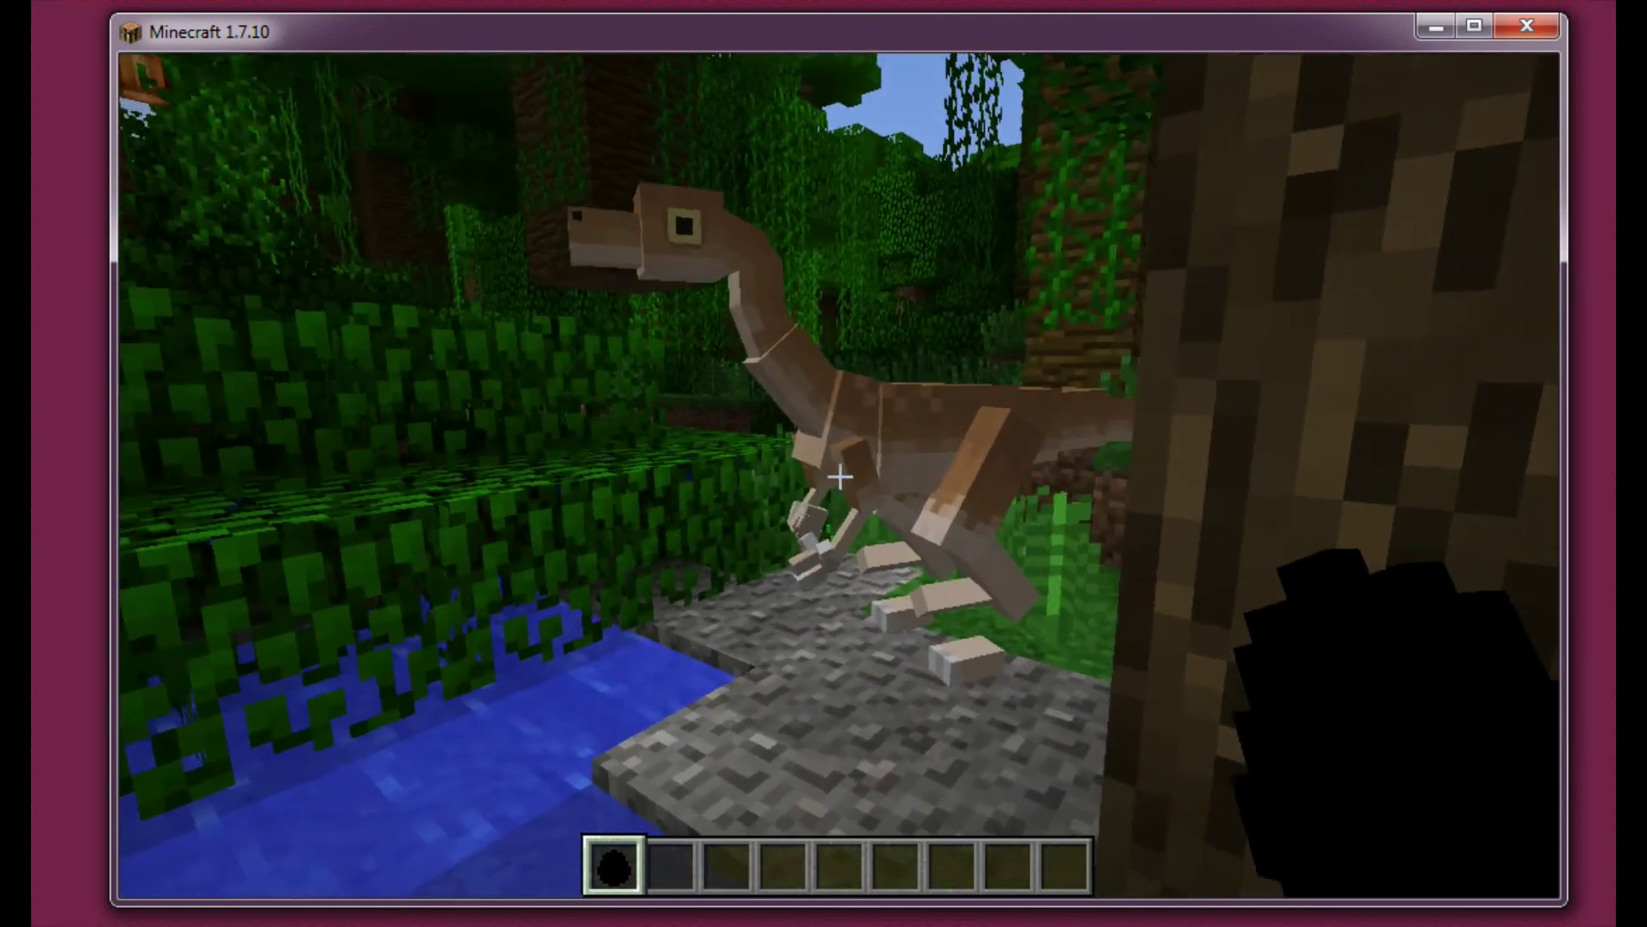
Collect seeds from the tall grass into slot 2 and switch to front third-person view.
key(2)
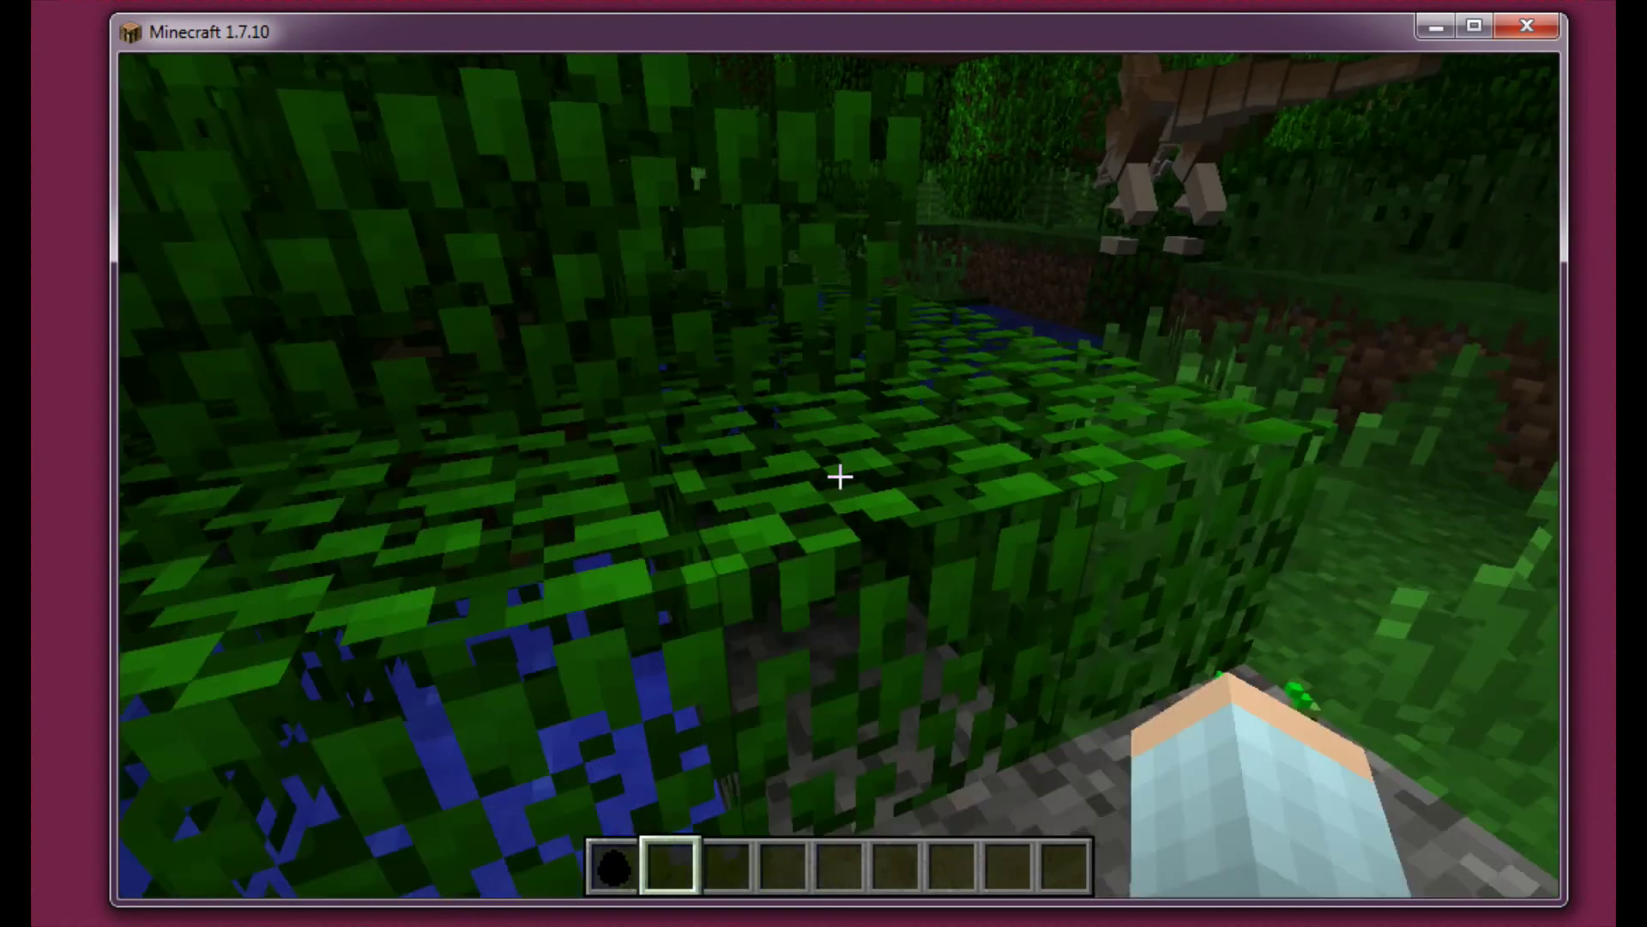
click(840, 479)
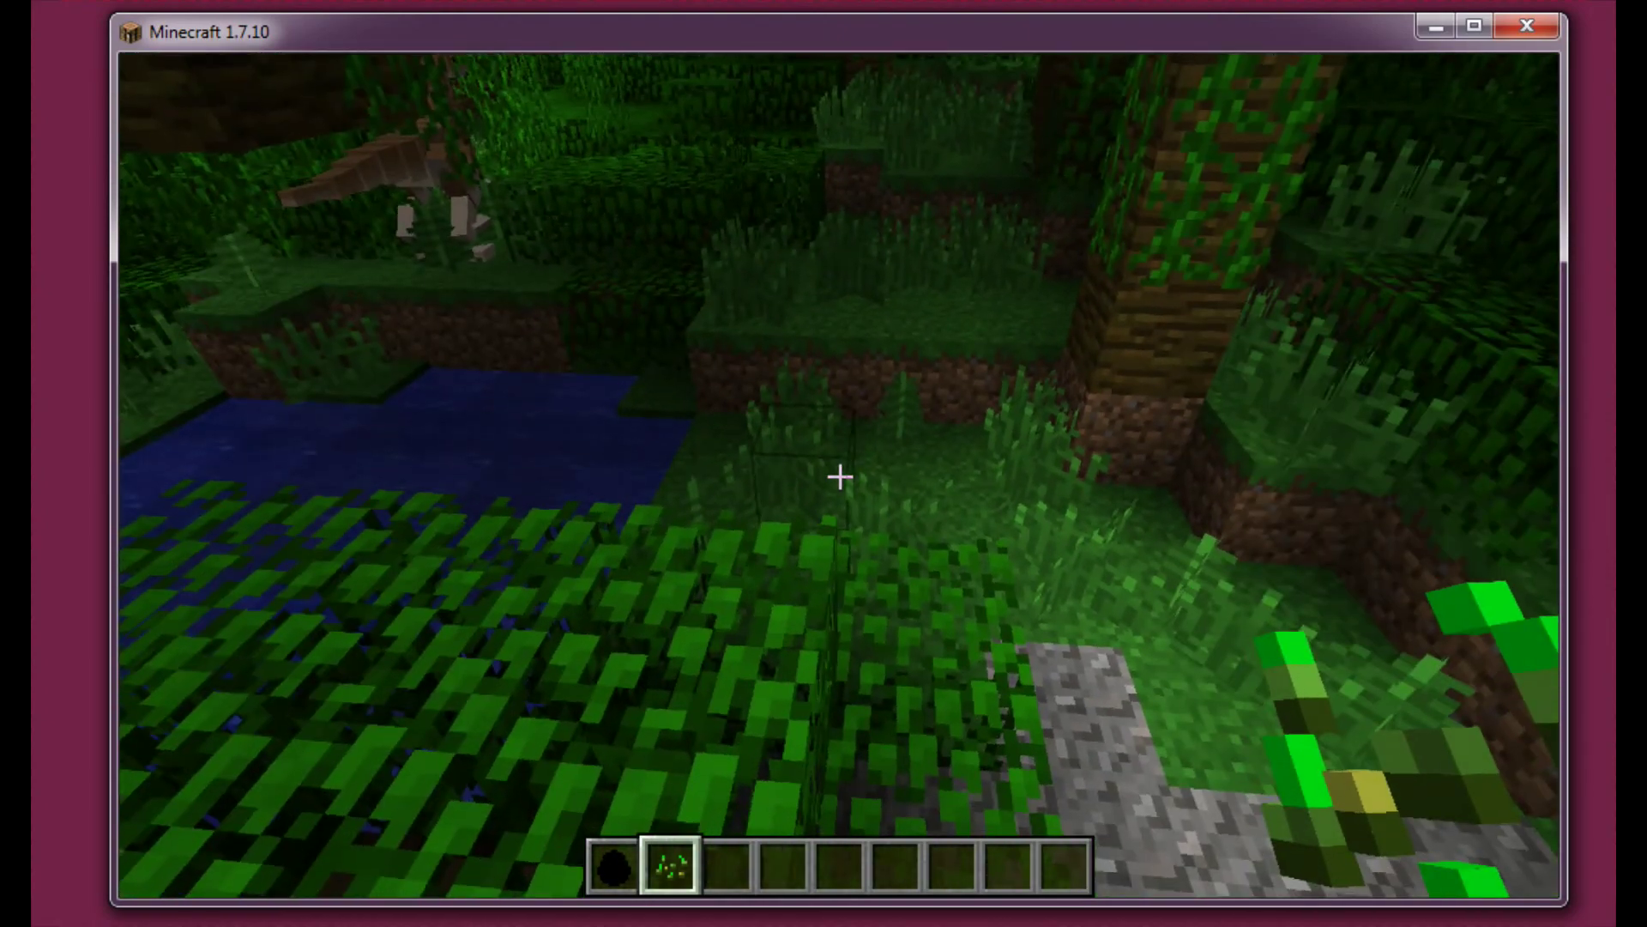
key(F5)
key(F5)
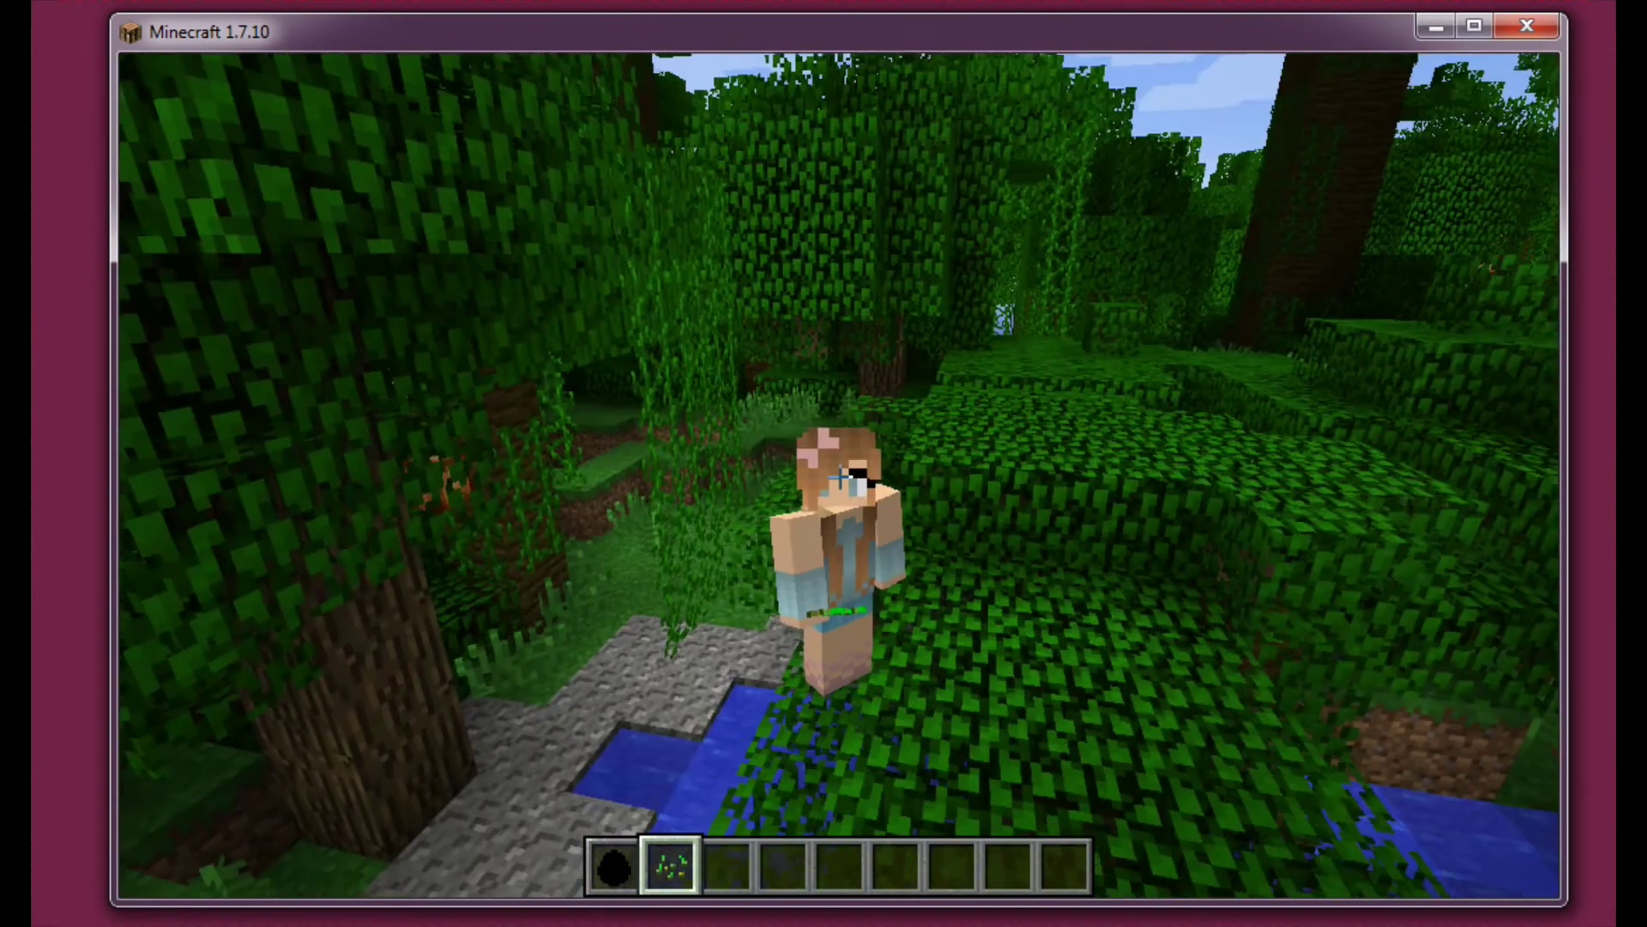